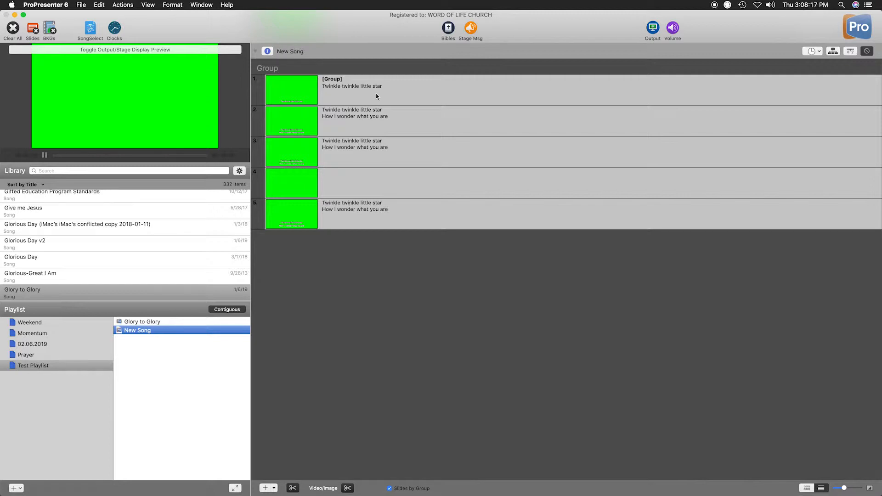
Assign the Verse slide label to the first slide of New Song
right_click(376, 96)
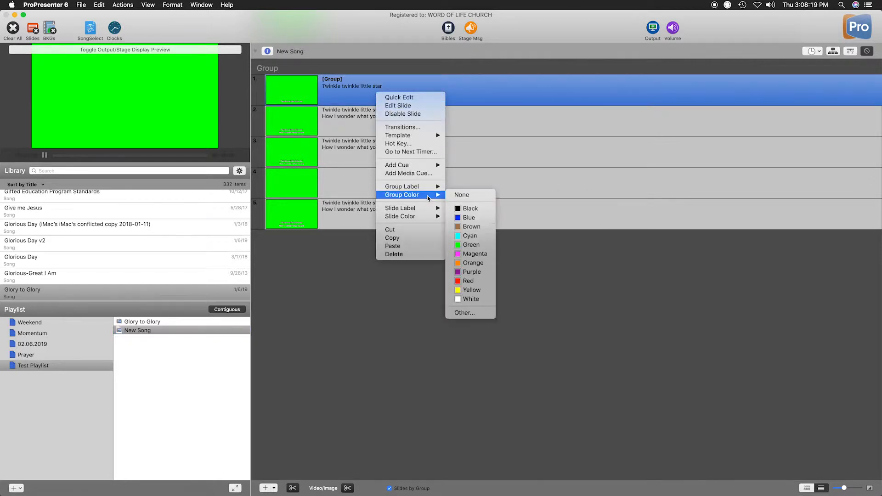
mouse_move(432, 211)
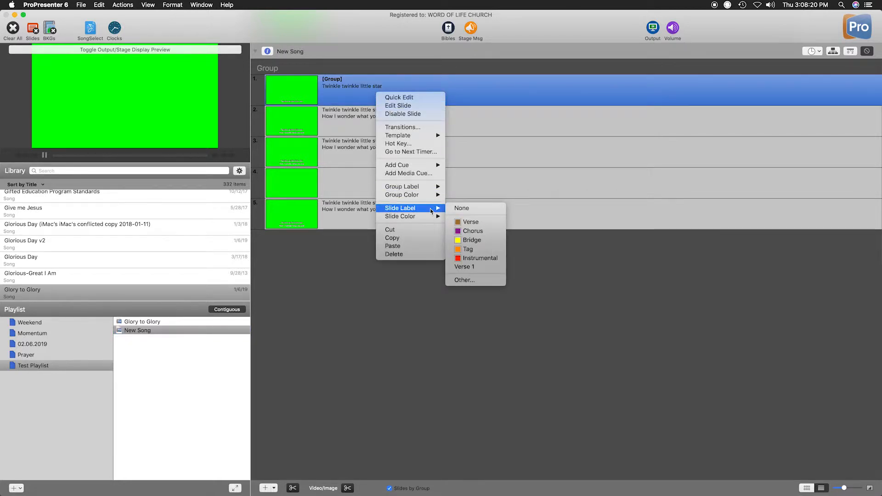
click(479, 224)
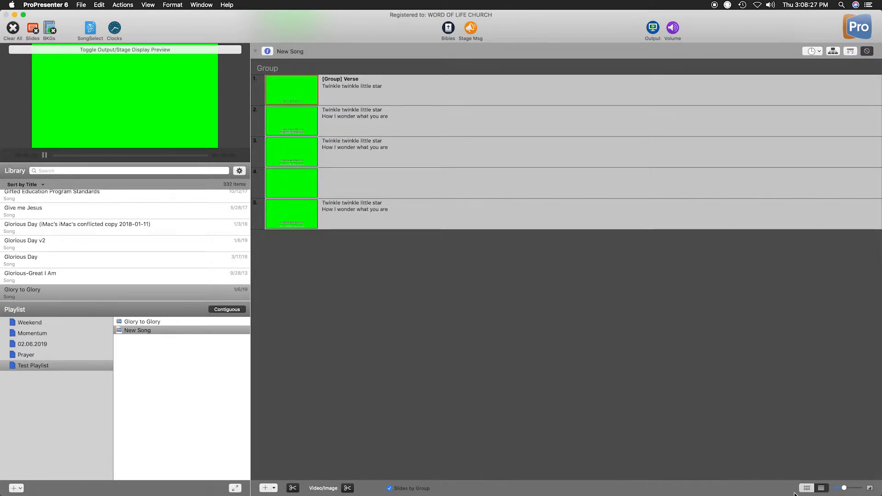
Show the slides as a thumbnail grid and set the first slide's color to magenta
click(807, 489)
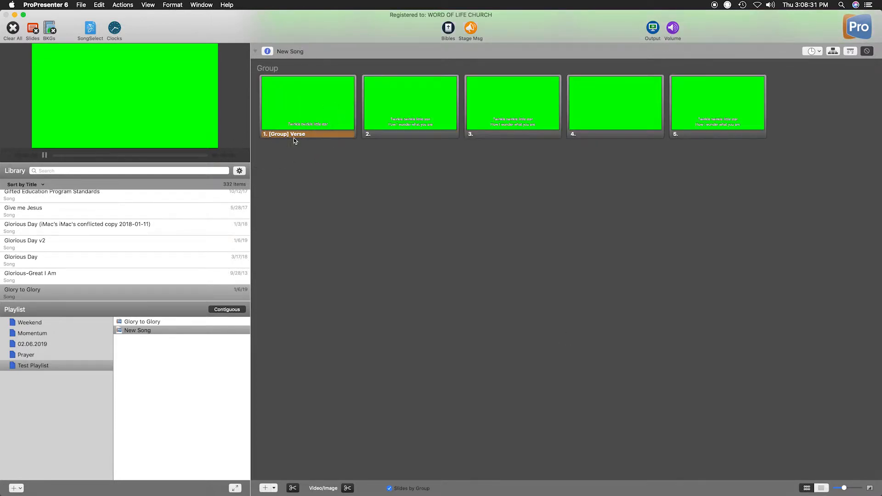
right_click(295, 113)
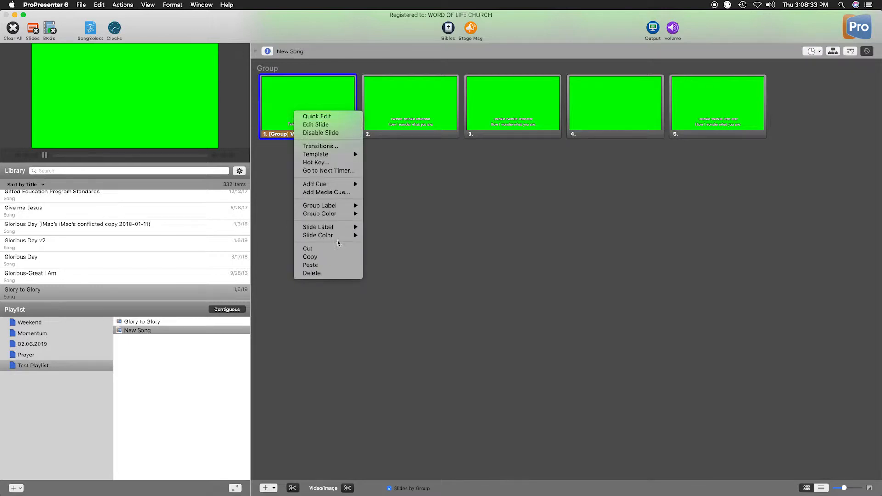
mouse_move(339, 236)
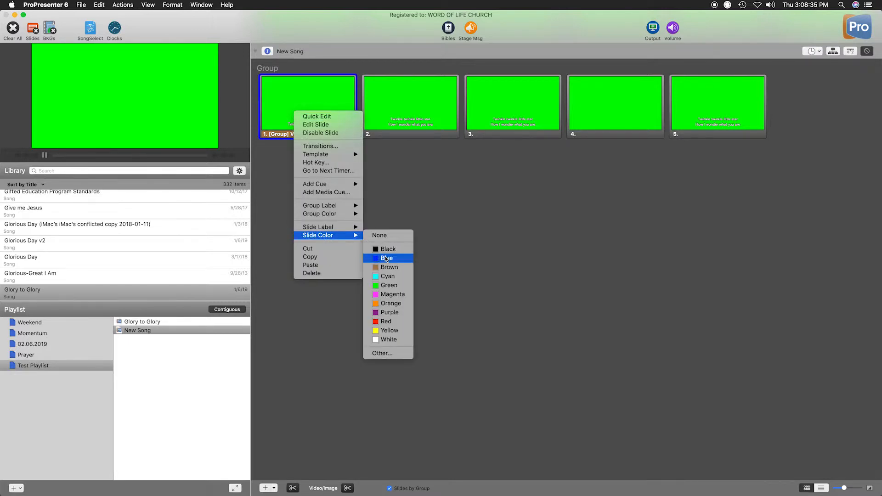
click(401, 295)
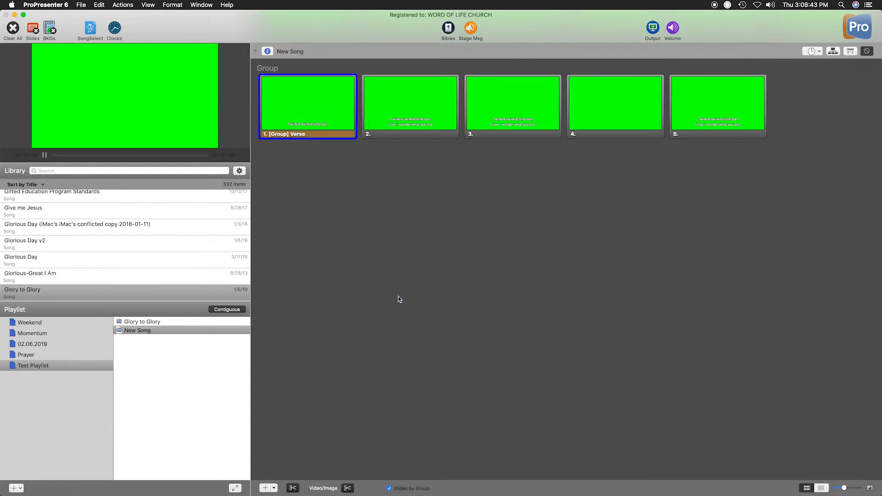
Change the first slide's label to Instrumental
right_click(312, 119)
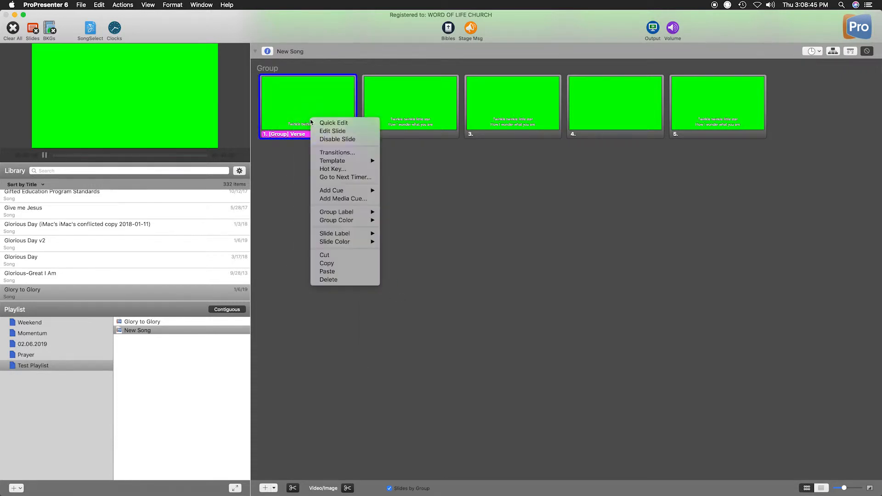
mouse_move(357, 236)
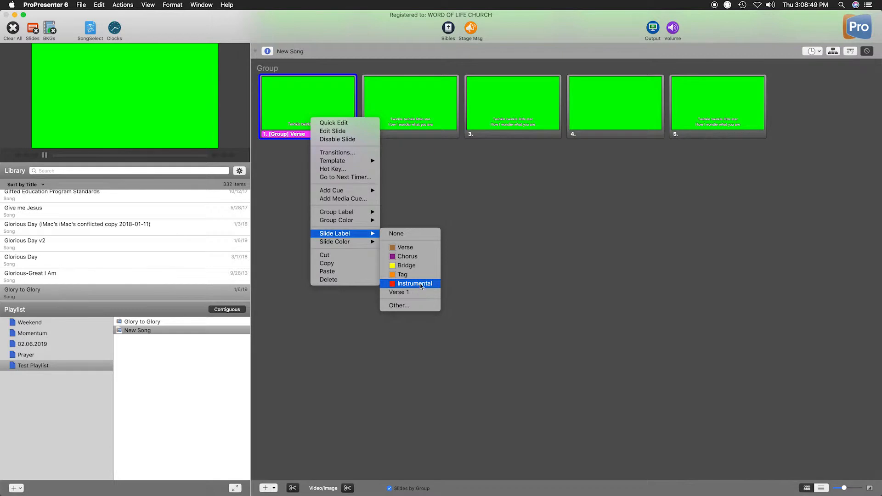
click(416, 284)
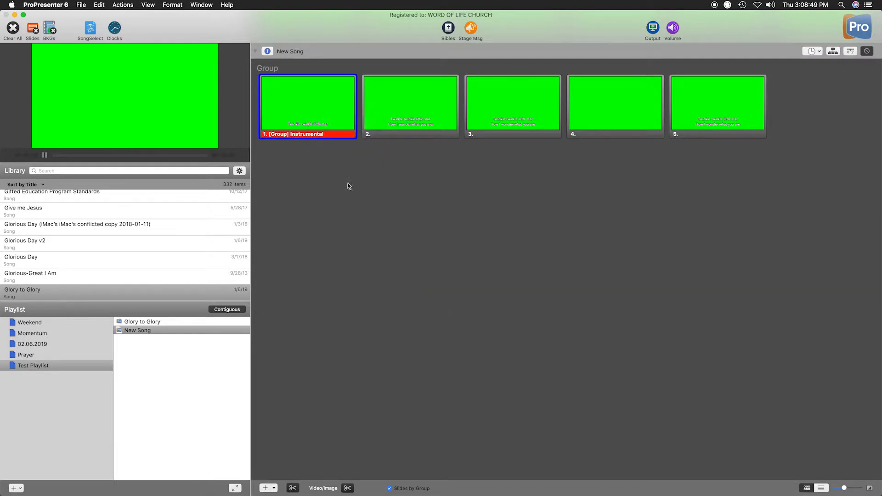
Give the first slide a custom slide label named "Other Label" in purple, without saving the label for reuse
right_click(308, 119)
mouse_move(350, 231)
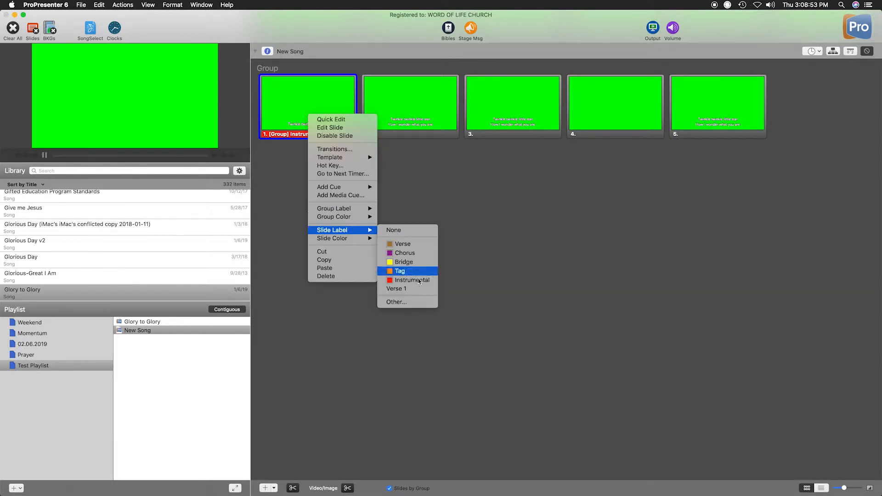
click(409, 302)
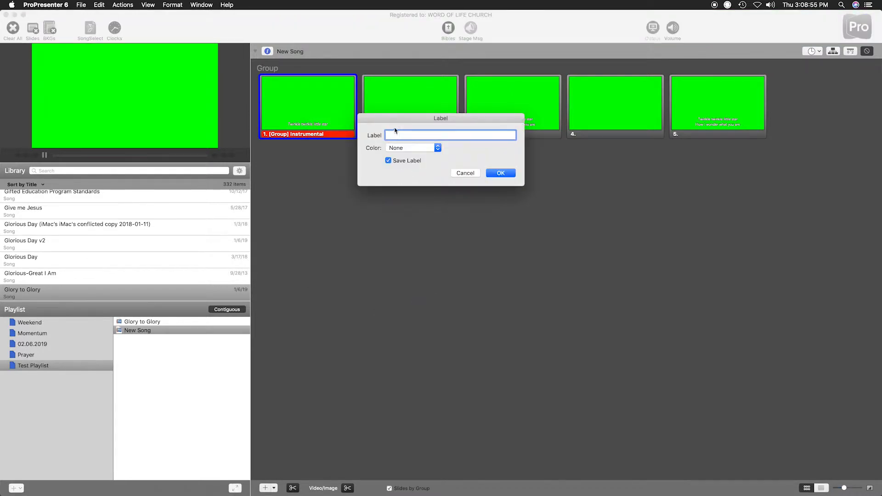
text(Other Label)
click(419, 151)
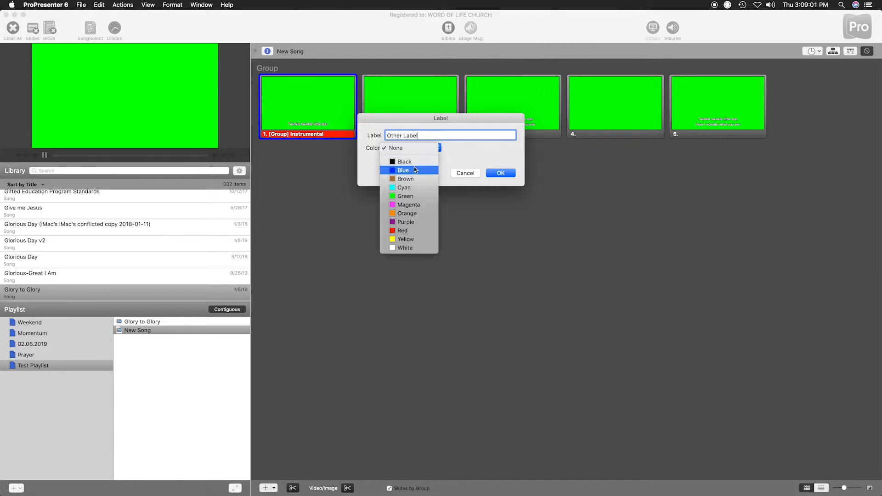
click(419, 222)
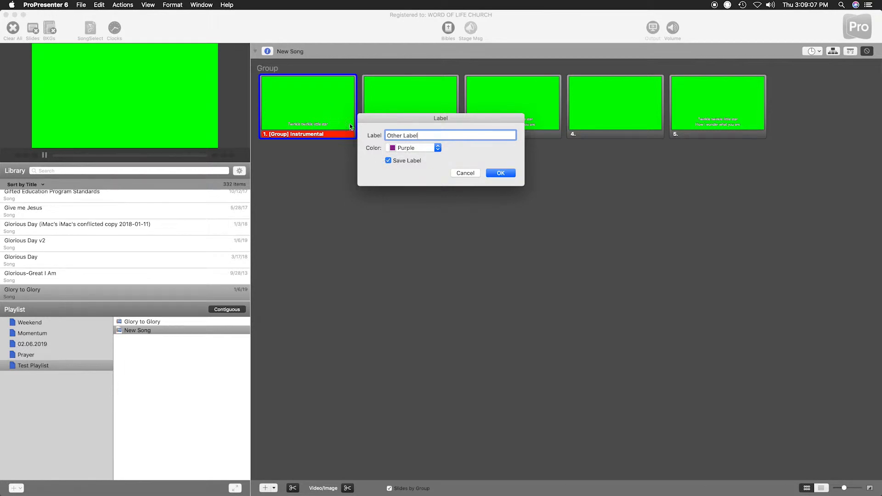
click(399, 163)
click(504, 173)
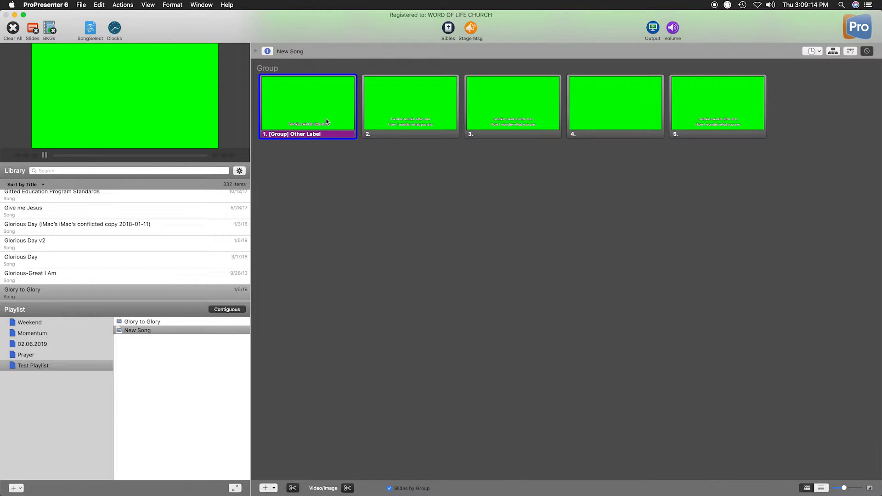
click(372, 181)
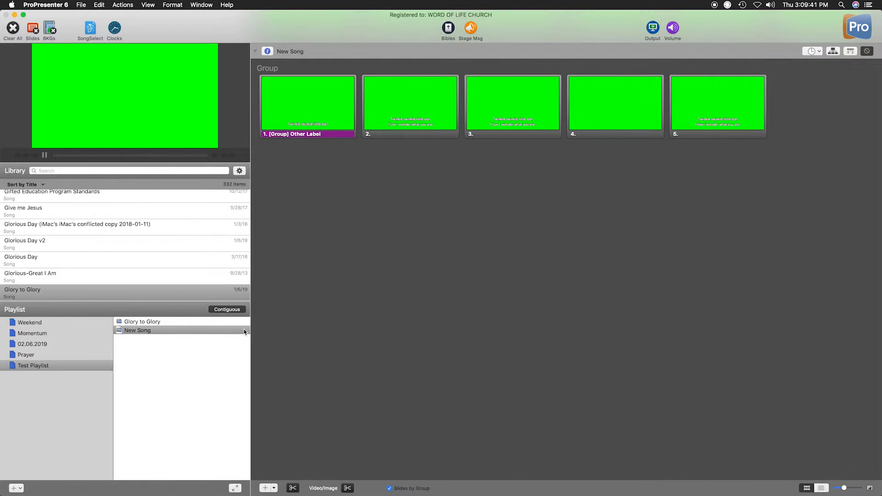
Open Glory to Glory from the test playlist and display its slides as a list
click(168, 322)
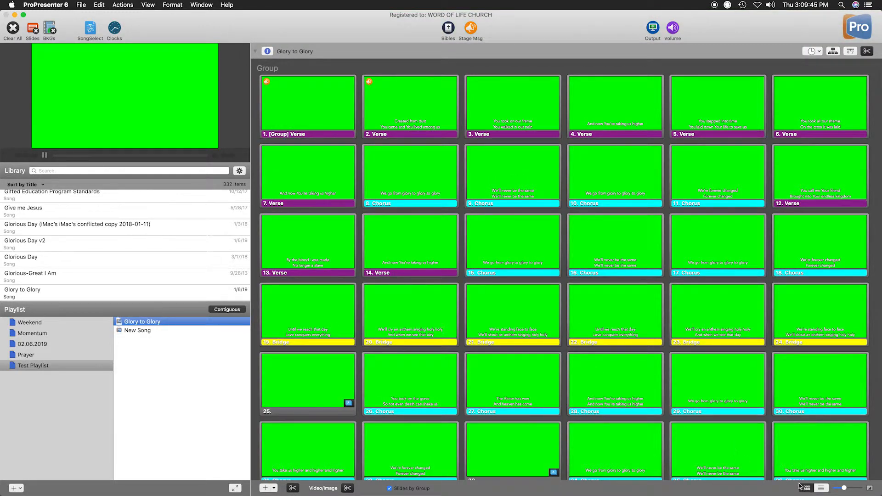
click(821, 488)
scroll(449, 324, down, 20)
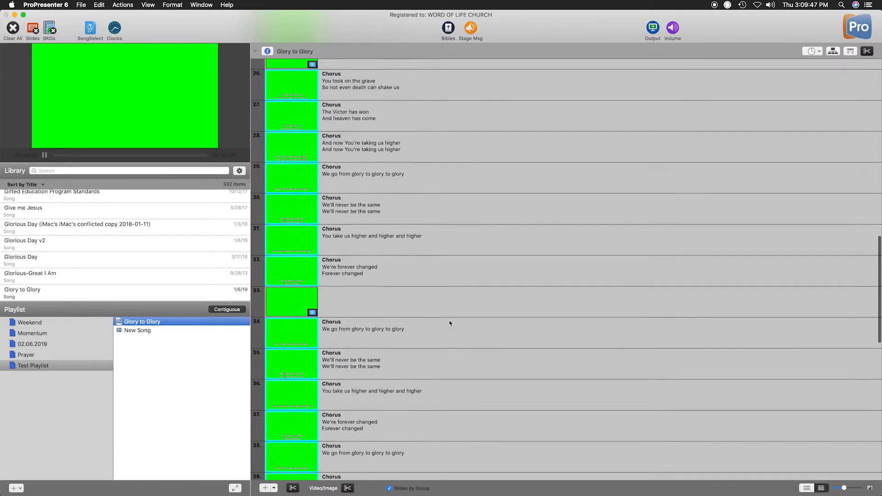
scroll(450, 322, up, 20)
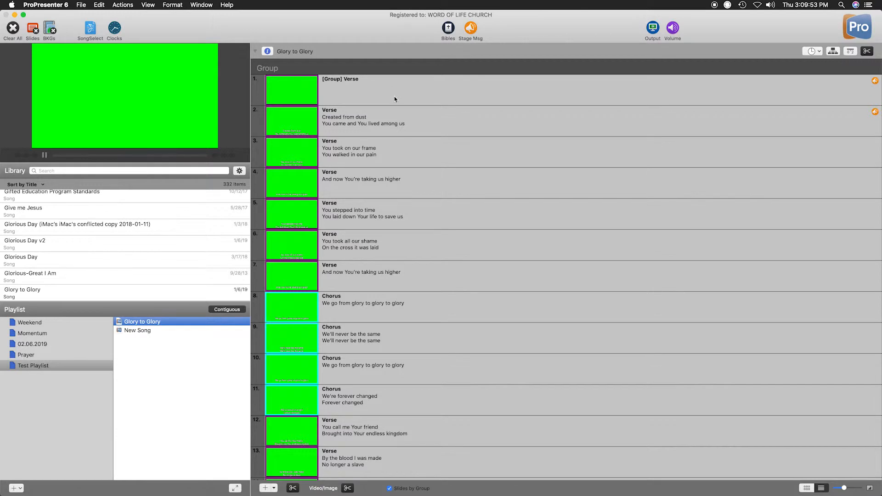
Select all slides of Glory to Glory and remove their slide labels by setting them to None
click(445, 98)
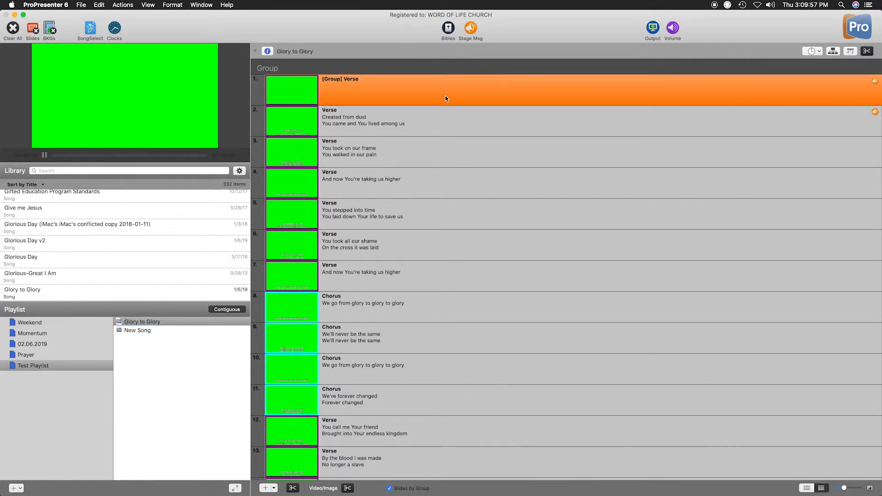
key(super+a)
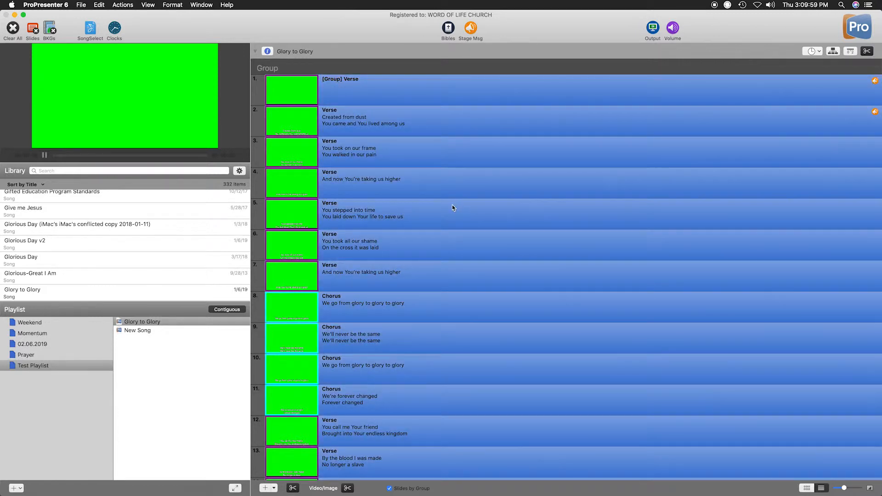
scroll(453, 205, down, 20)
scroll(452, 205, up, 20)
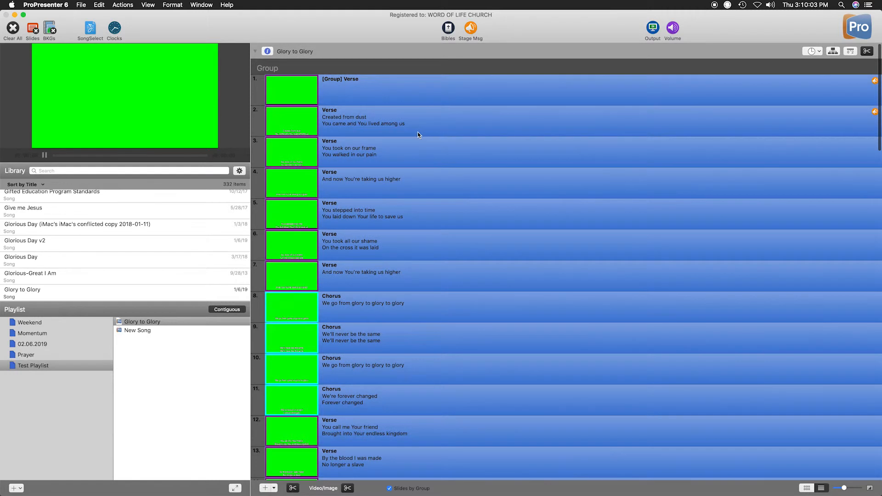
right_click(418, 131)
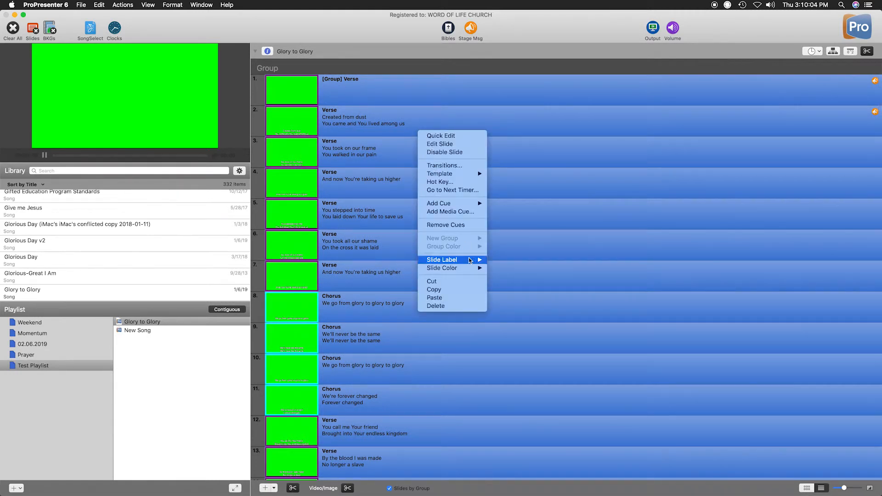
mouse_move(469, 260)
click(508, 261)
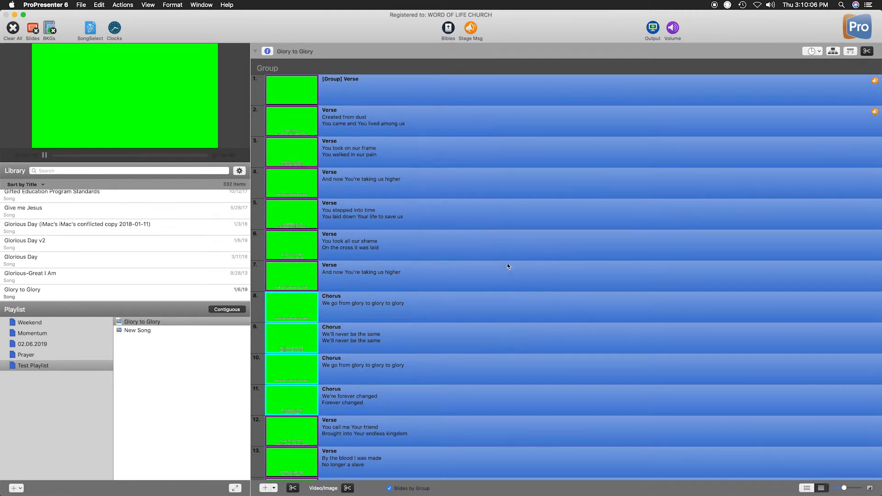
scroll(415, 189, down, 10)
scroll(419, 191, down, 15)
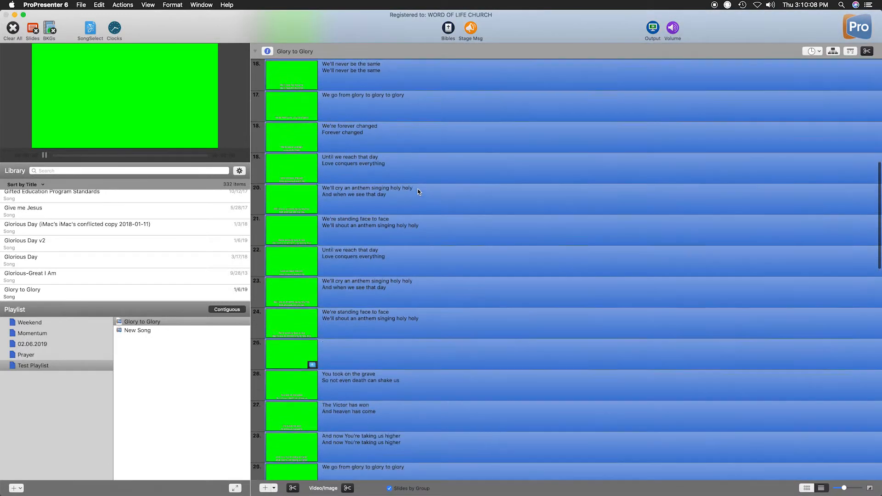
scroll(419, 193, up, 20)
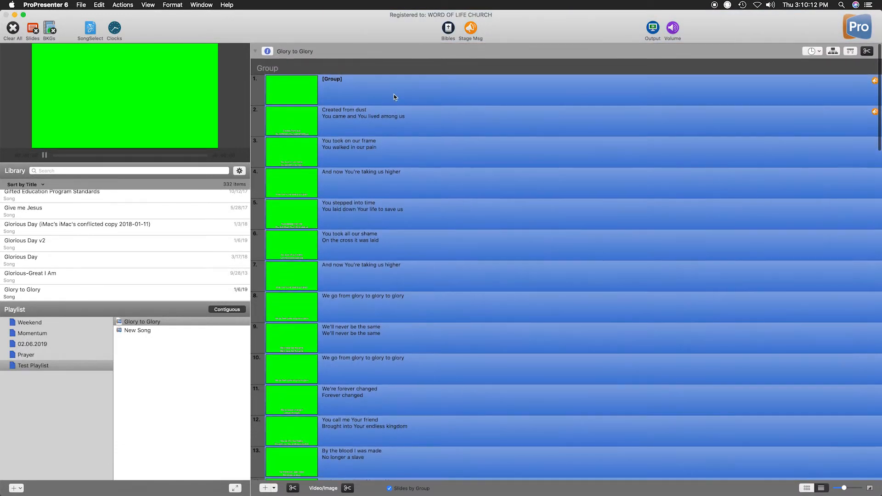
Set the group label on the first slide of Glory to Glory to Intro
click(394, 95)
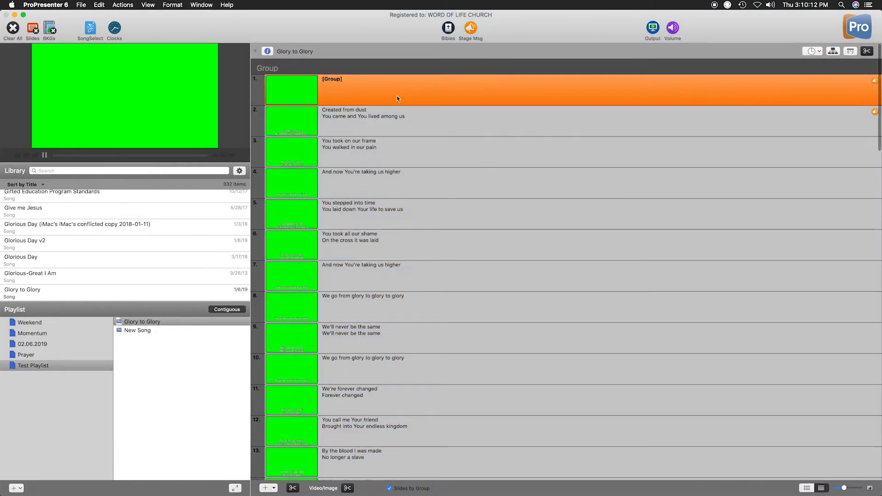
right_click(361, 92)
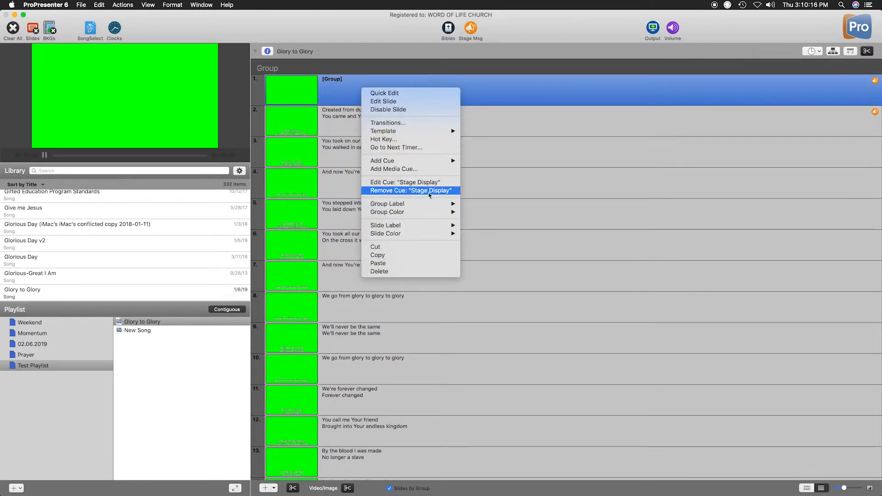
mouse_move(433, 203)
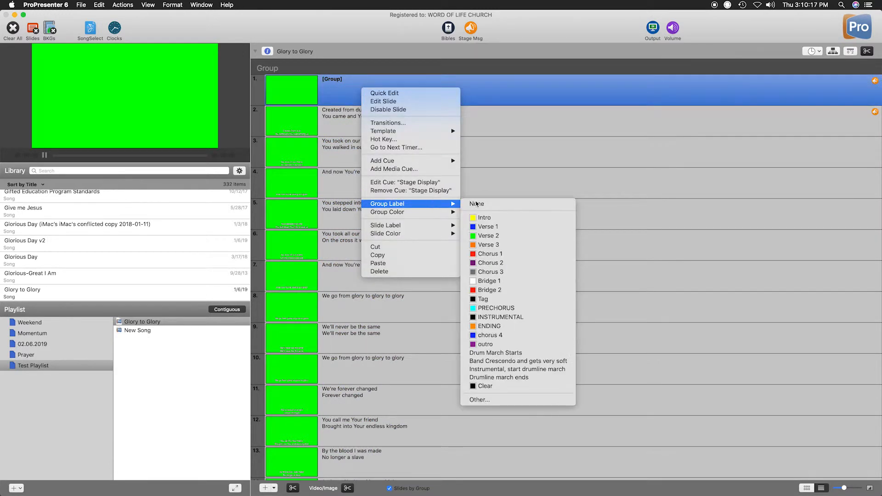
click(515, 219)
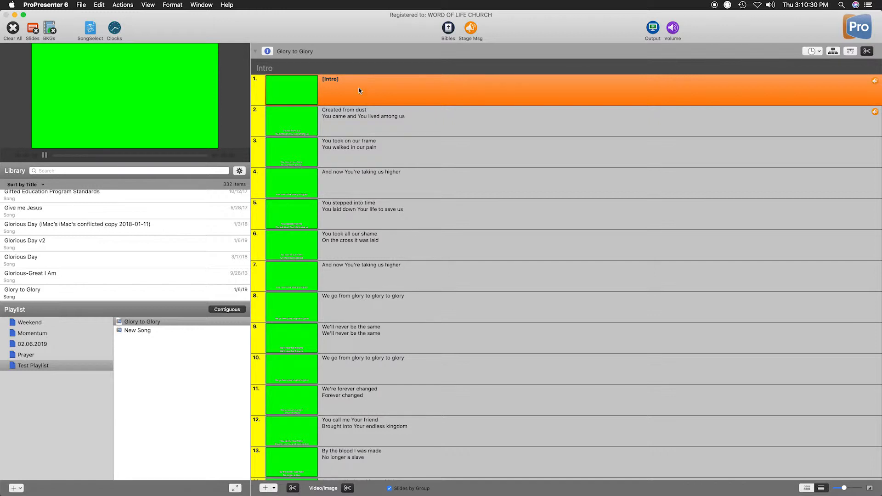
Start a new Verse 1 group at slide 2, "Created from dust"
scroll(382, 98, down, 15)
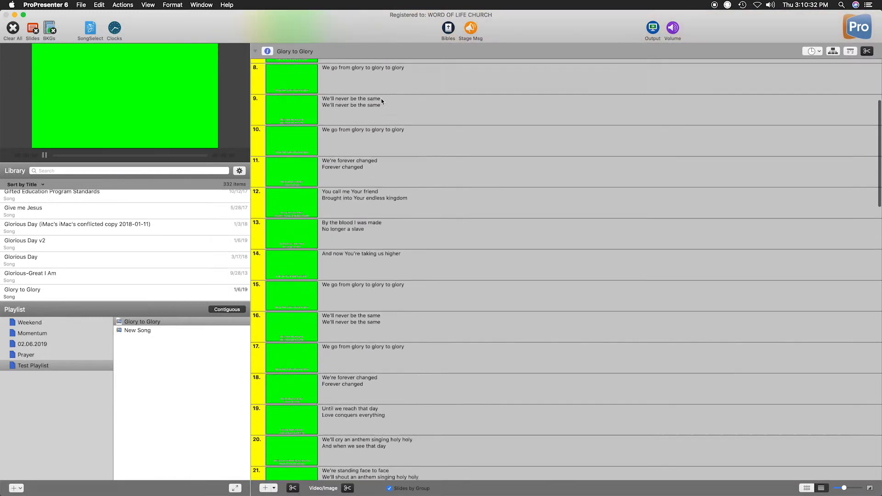
scroll(381, 101, down, 15)
scroll(384, 104, up, 20)
scroll(384, 104, up, 15)
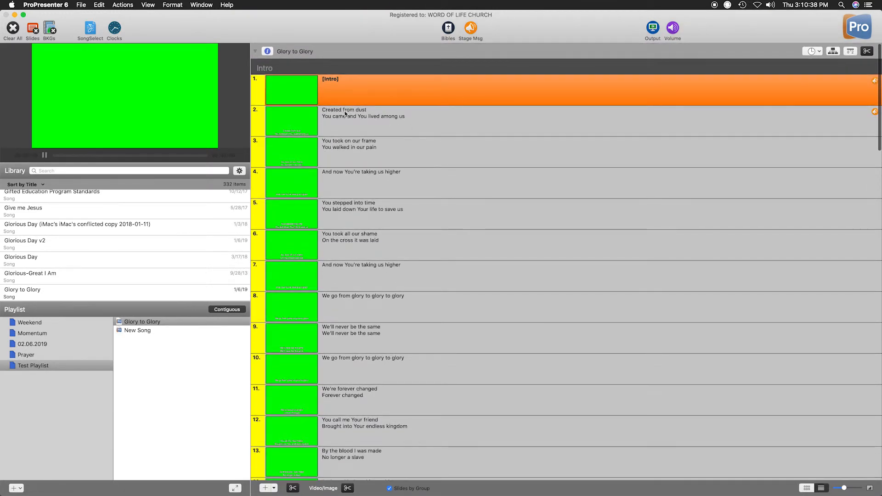
right_click(374, 117)
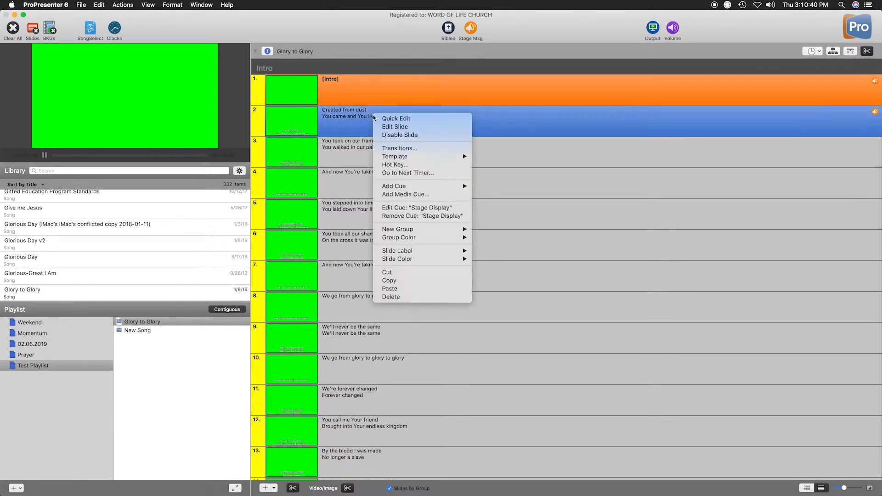
mouse_move(425, 233)
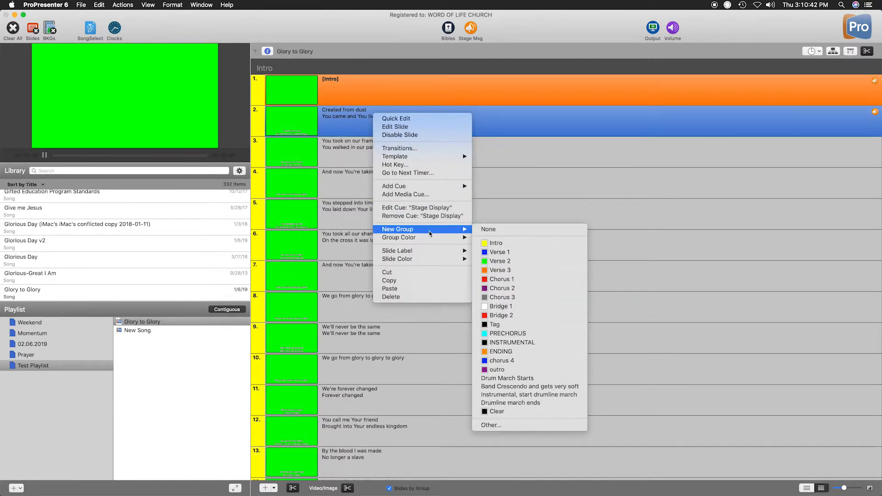
click(521, 253)
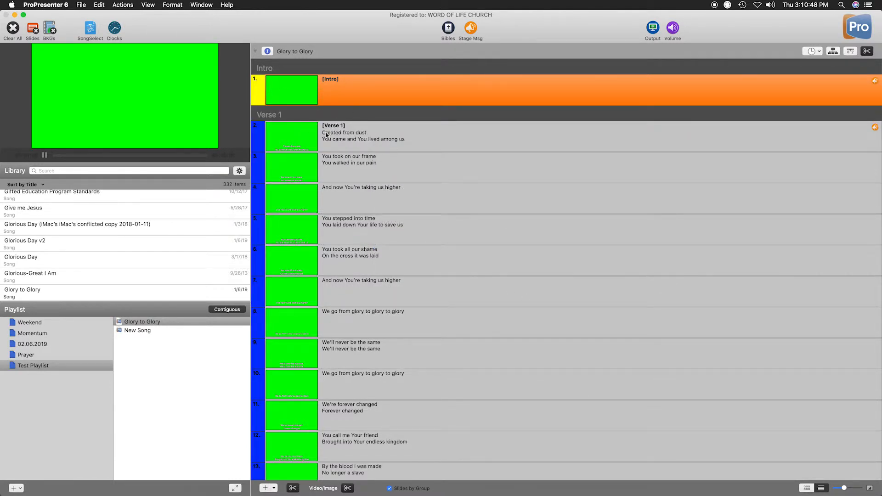
Go through the Verse 1 slides live from slide 2 to slide 6 to check where the verse ends
scroll(410, 190, down, 15)
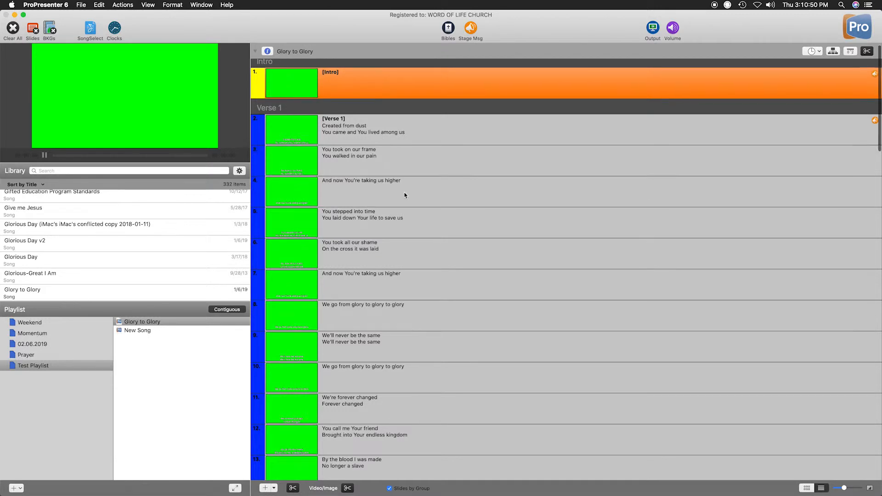
scroll(410, 189, up, 15)
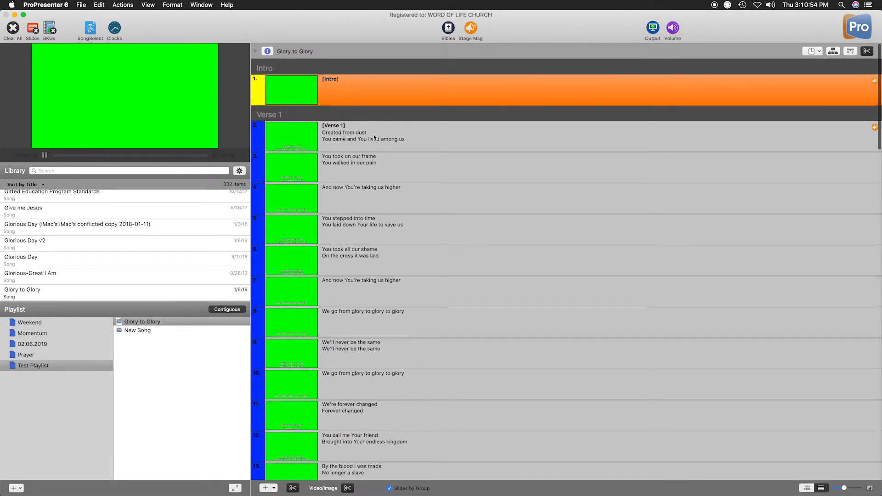
scroll(407, 133, down, 1)
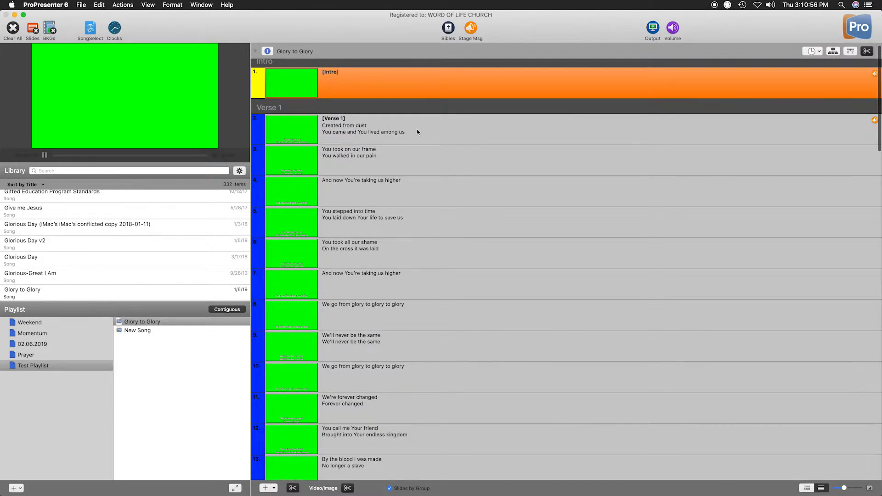
click(418, 131)
key(Right)
key(Right)
scroll(418, 131, down, 2)
key(Right)
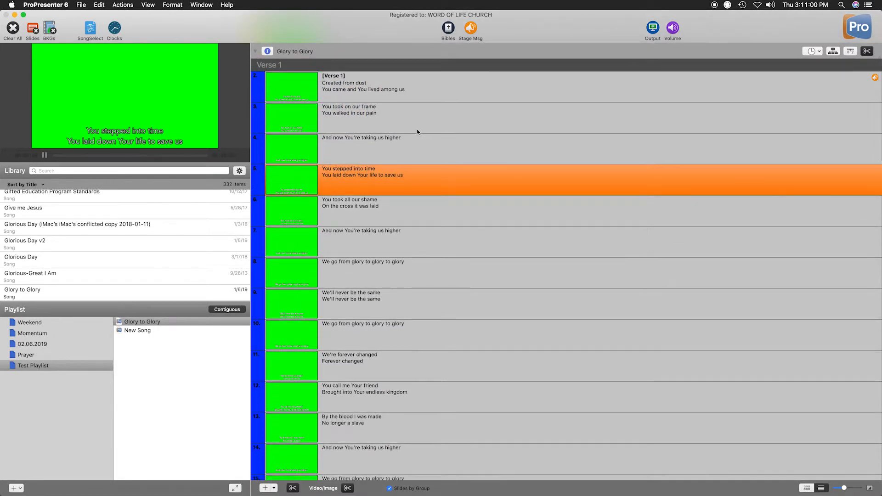
key(Right)
scroll(422, 149, down, 4)
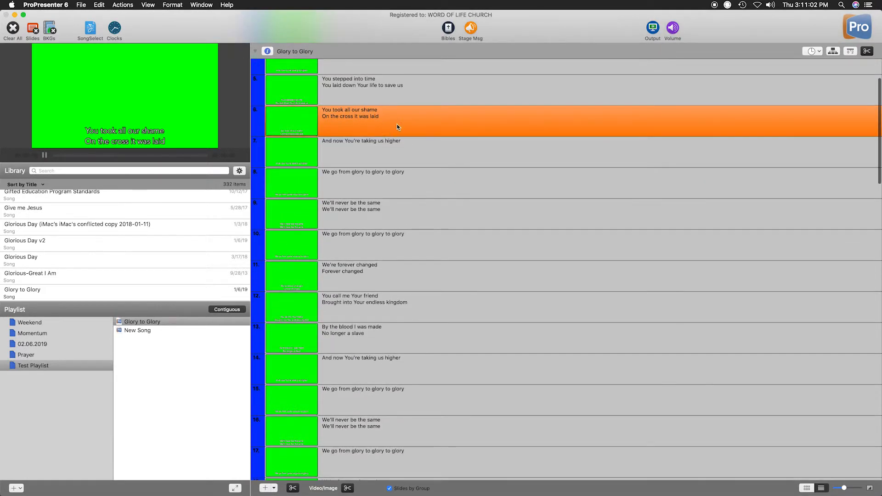
Start a new PRECHORUS group at slide 7, "And now You're taking us higher"
scroll(398, 126, up, 1)
scroll(409, 140, up, 1)
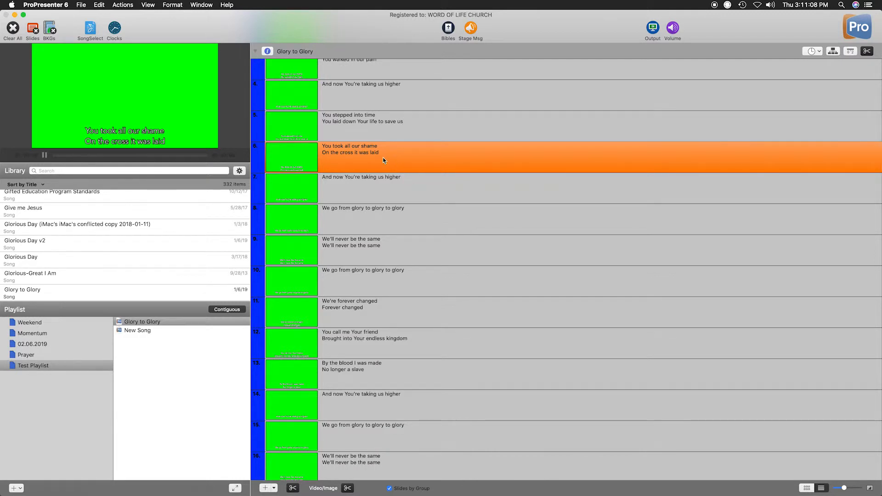
click(421, 190)
right_click(421, 189)
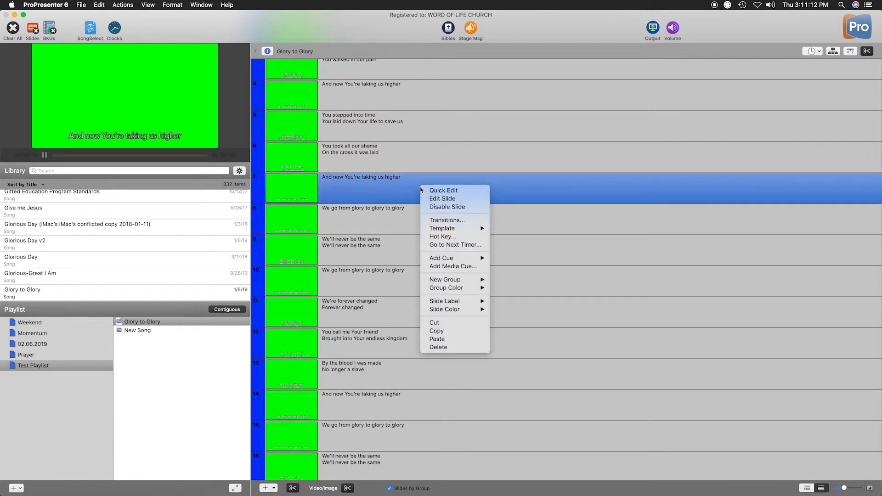
mouse_move(459, 280)
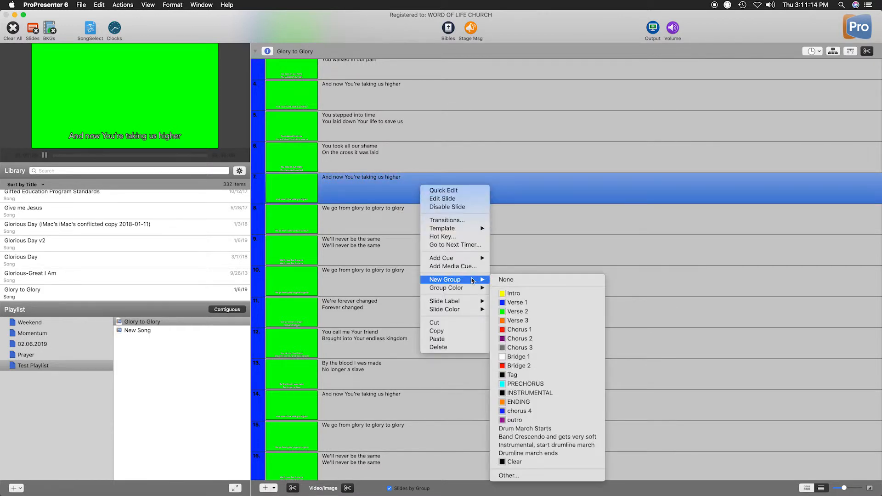
click(544, 384)
Start a new Chorus 1 group at slide 8, "We go from glory to glory to glory"
scroll(427, 233, up, 5)
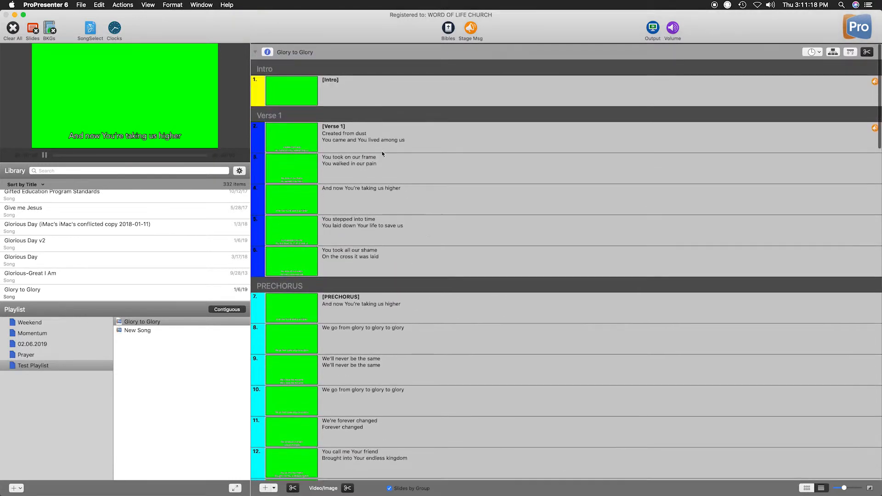
click(390, 82)
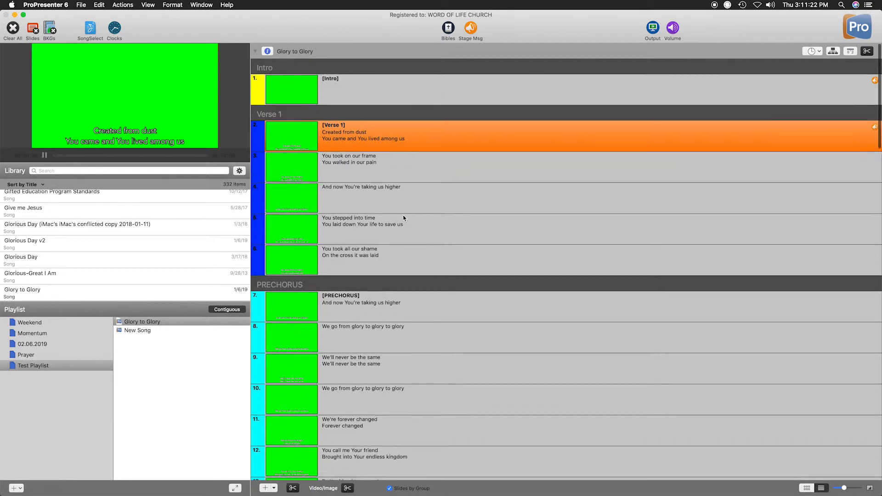
scroll(404, 215, down, 5)
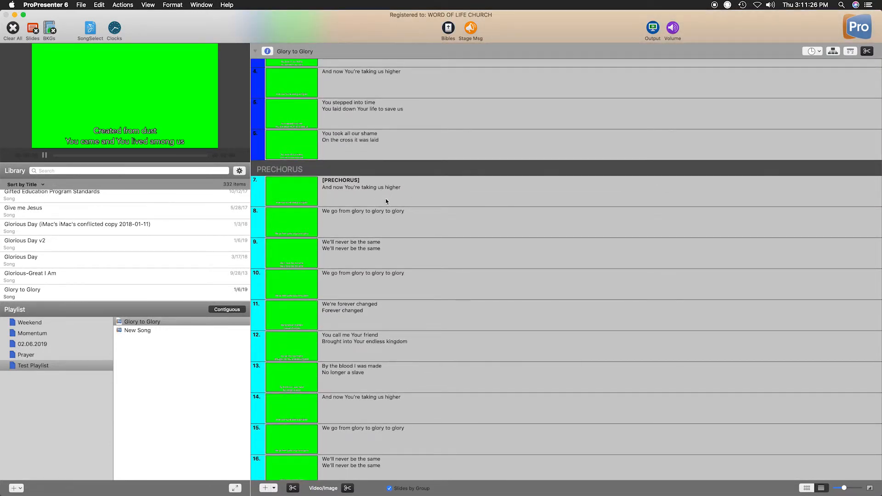
scroll(426, 229, down, 2)
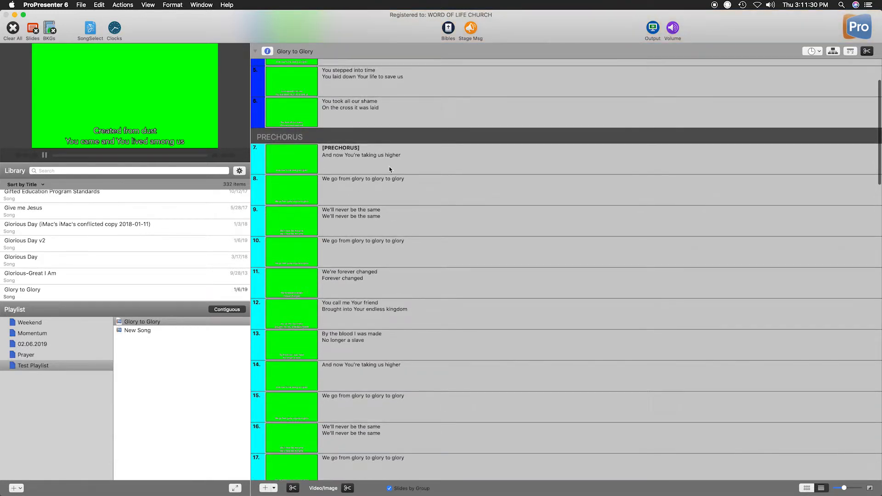
click(389, 169)
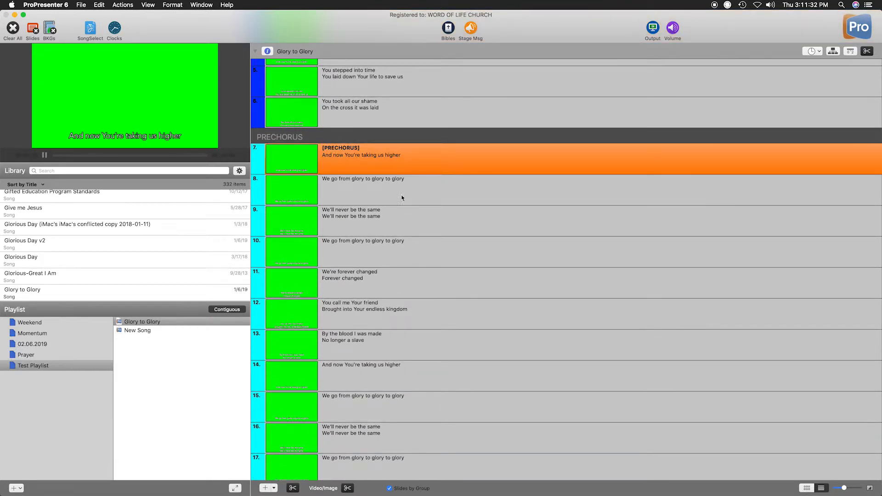
click(368, 183)
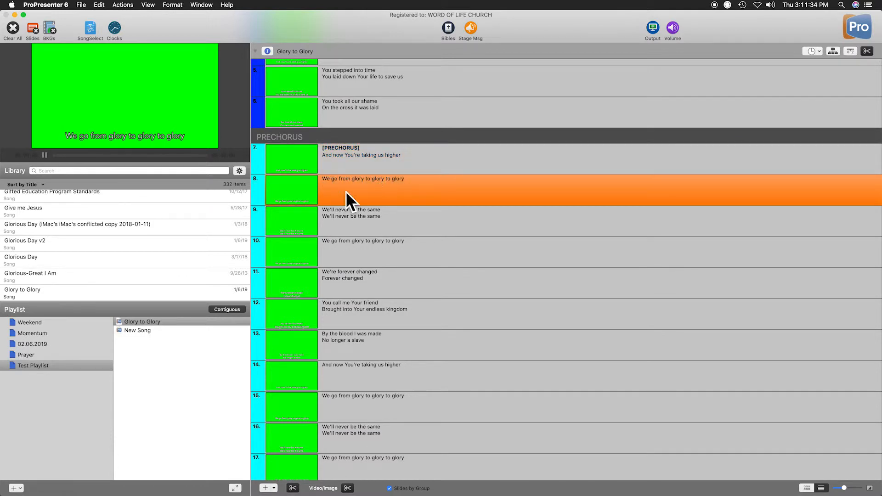
right_click(378, 183)
mouse_move(423, 278)
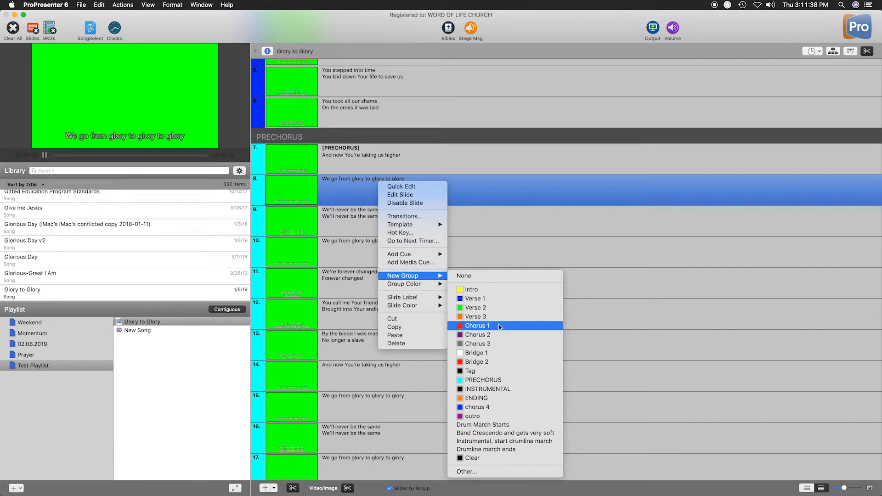
click(477, 325)
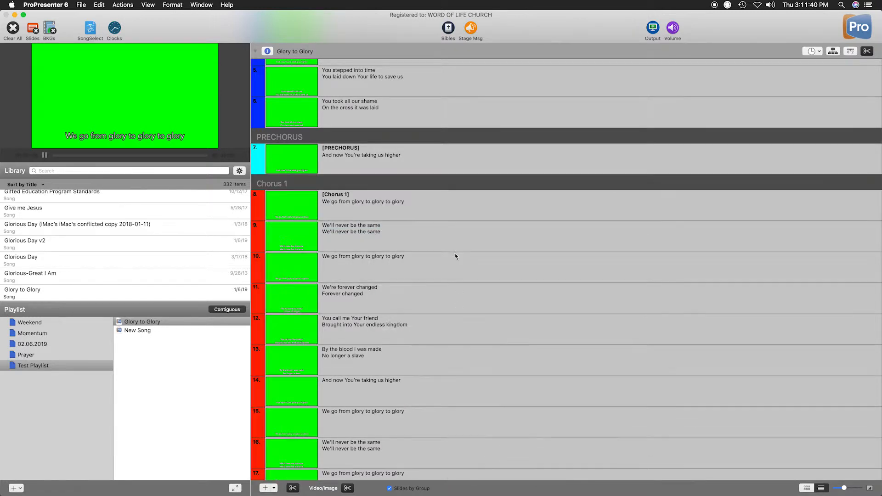
Start a new Verse 2 group at slide 12, "You call me Your friend"
scroll(413, 221, down, 10)
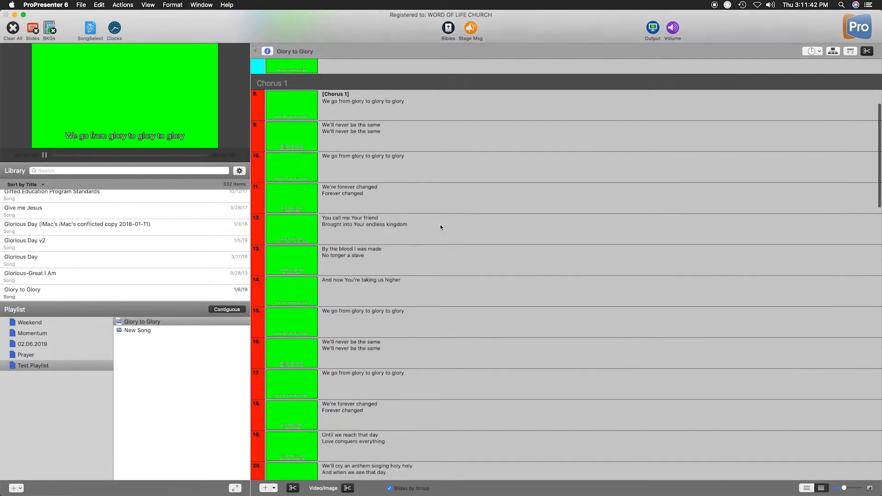
scroll(437, 227, up, 10)
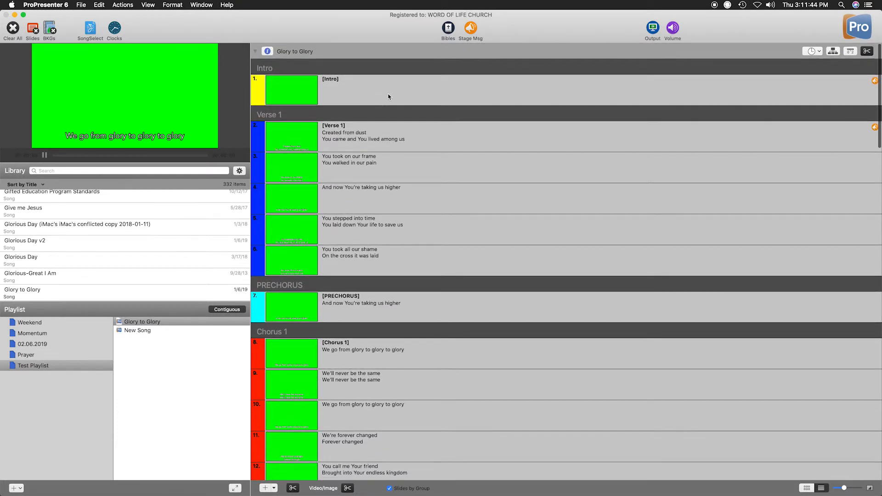
scroll(362, 272, down, 4)
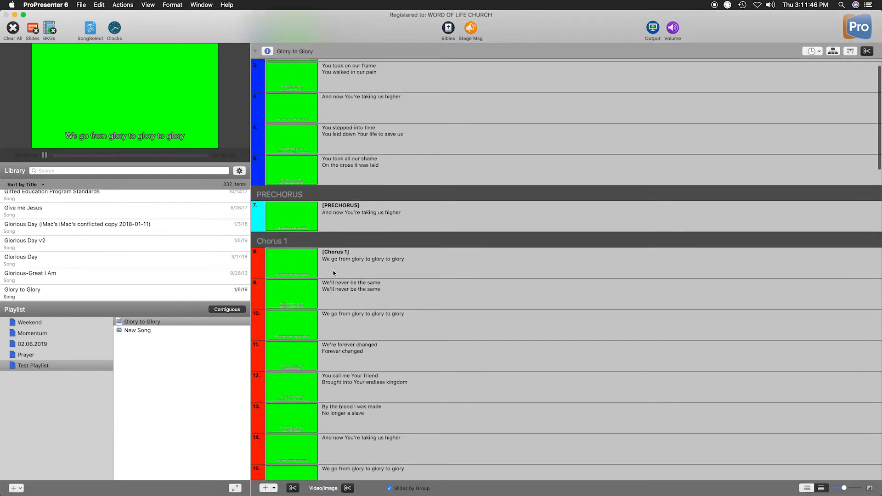
scroll(358, 251, down, 2)
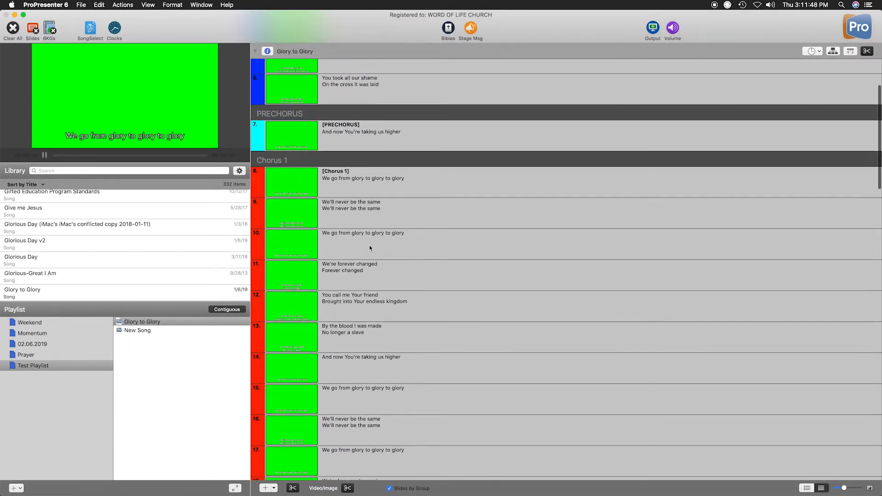
click(381, 276)
scroll(388, 273, down, 2)
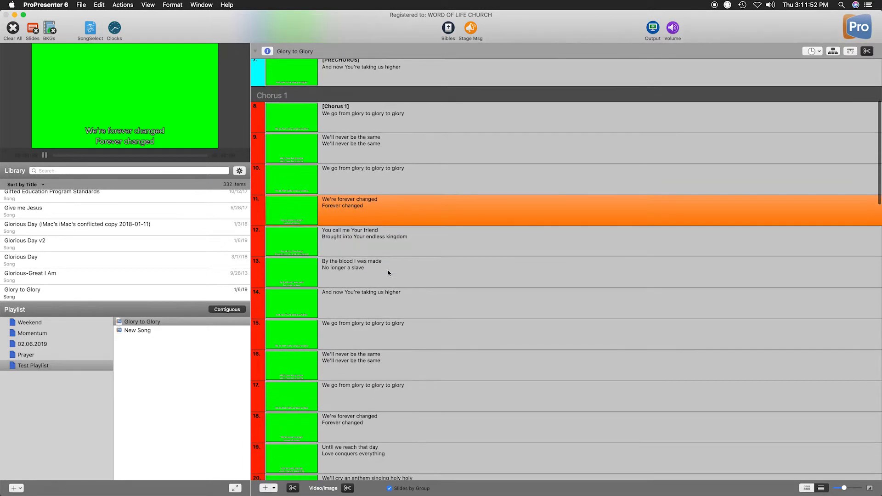
click(421, 241)
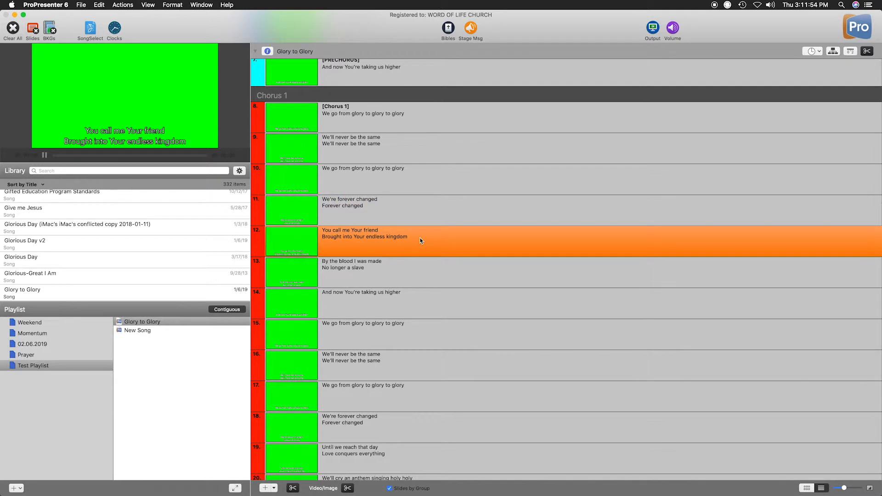
right_click(421, 241)
mouse_move(466, 331)
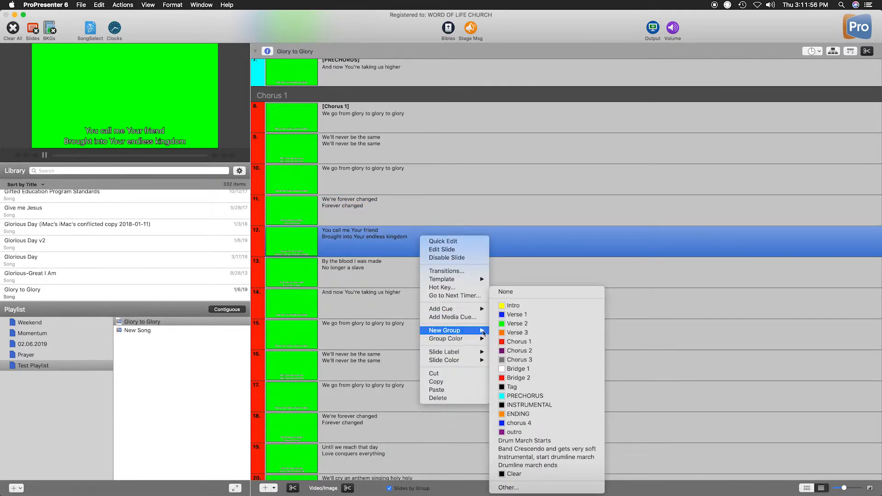
click(536, 323)
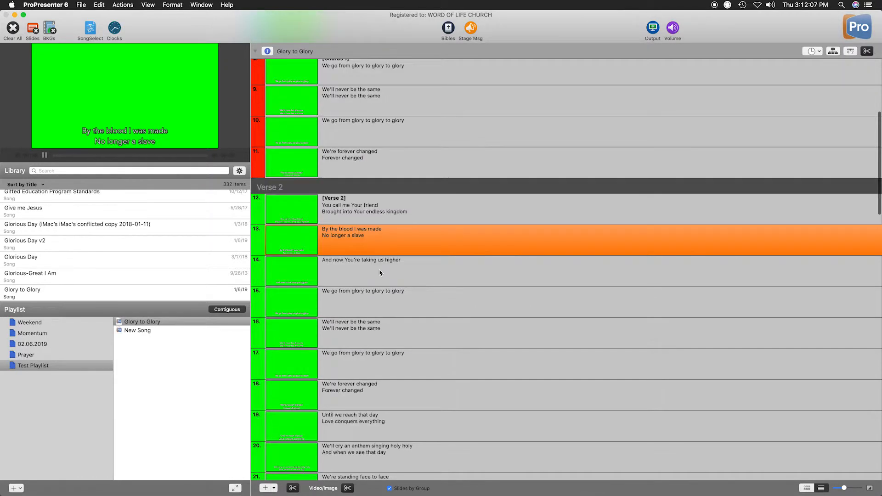
Delete slide 14, "And now You're taking us higher", from the Verse 2 group
click(380, 273)
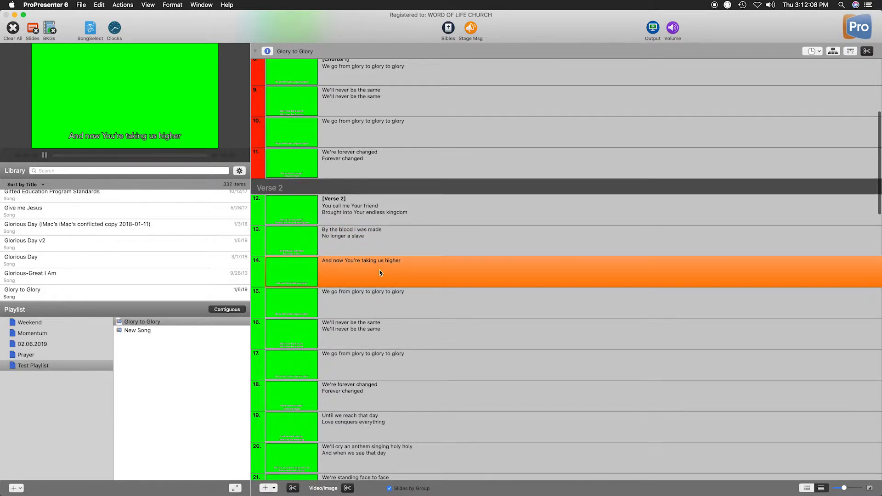
right_click(379, 273)
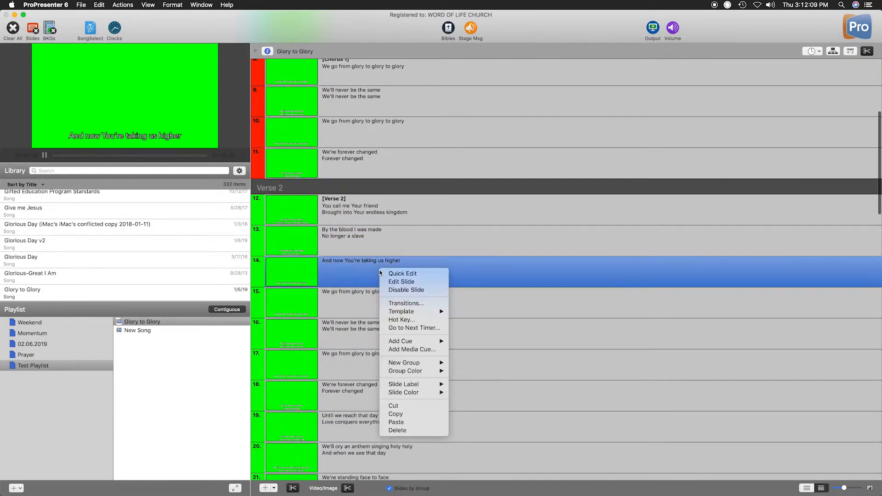
click(415, 433)
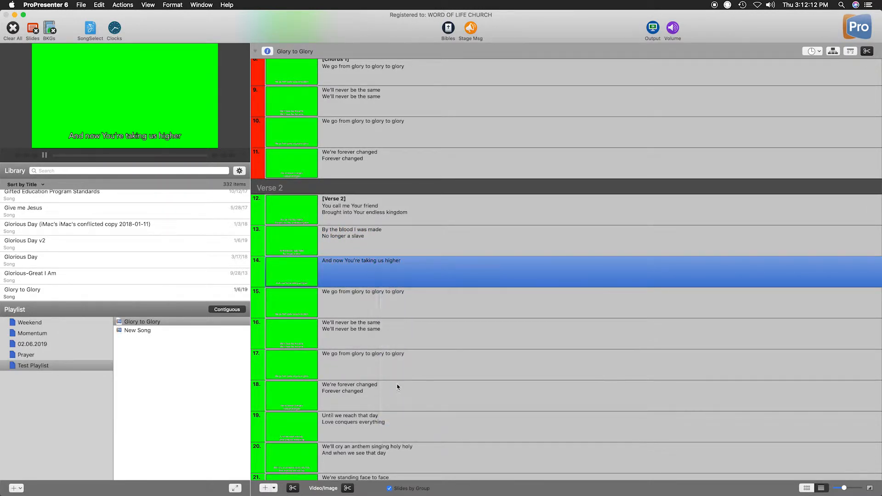
Start a new Chorus 2 group at slide 14, "We go from glory to glory to glory"
right_click(375, 282)
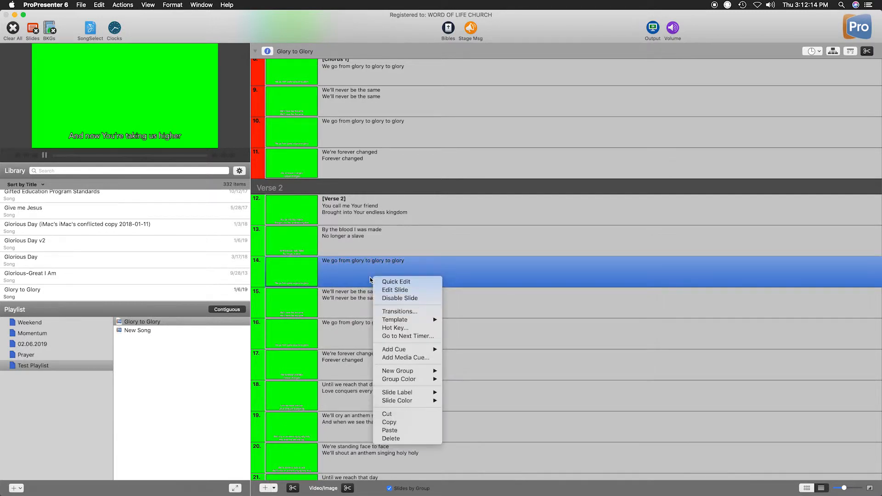
mouse_move(426, 372)
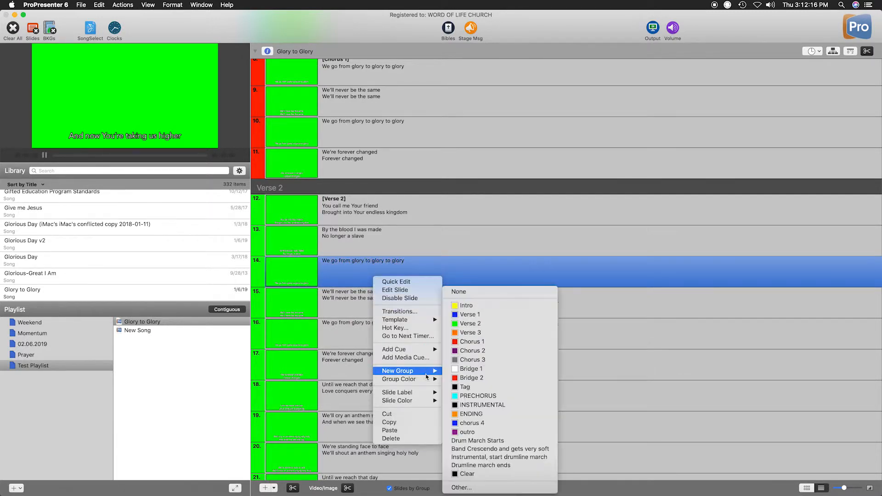
click(490, 352)
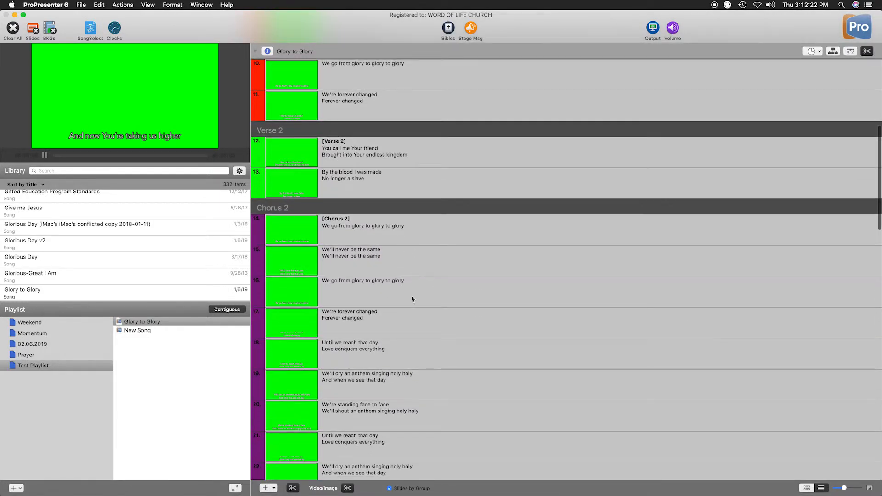
Start a new Bridge 1 group at slide 18, "Until we reach that day", and review the song's groups
scroll(412, 299, down, 2)
scroll(385, 293, down, 2)
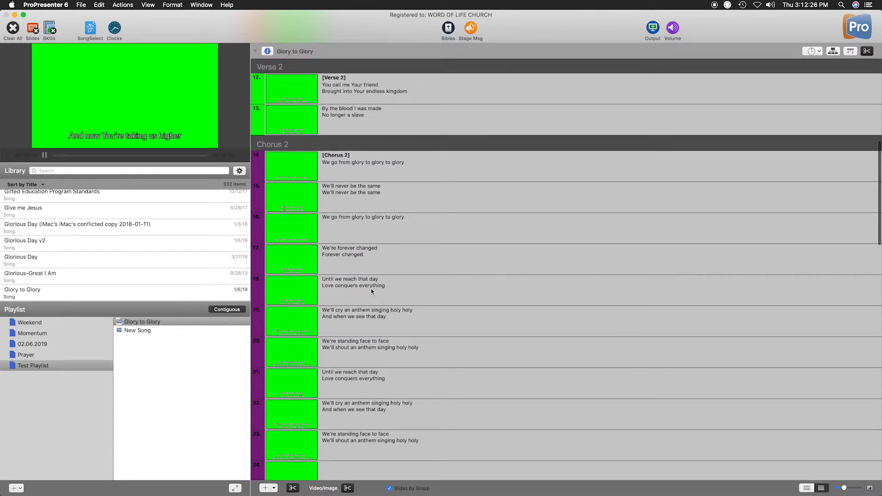
right_click(382, 288)
mouse_move(440, 383)
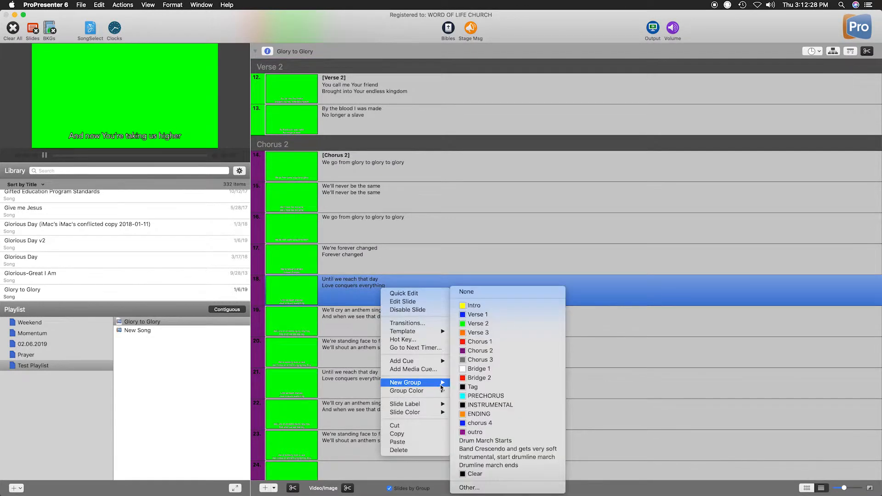
click(498, 371)
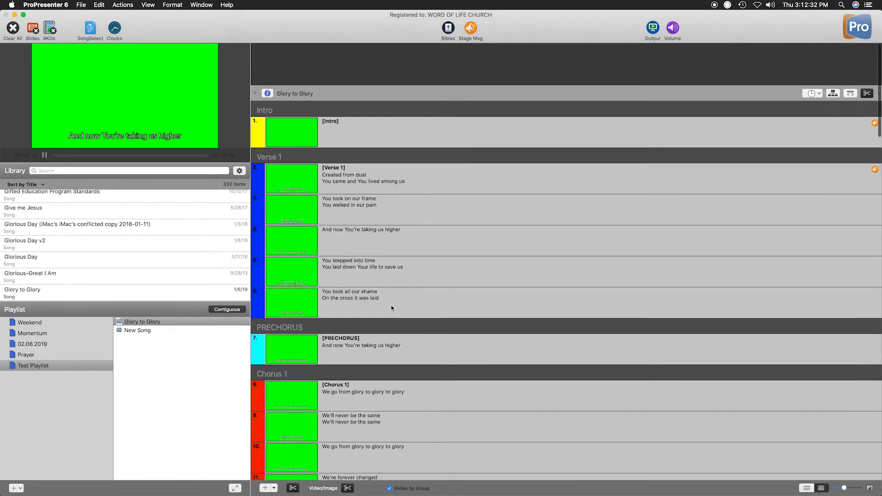
scroll(350, 191, down, 10)
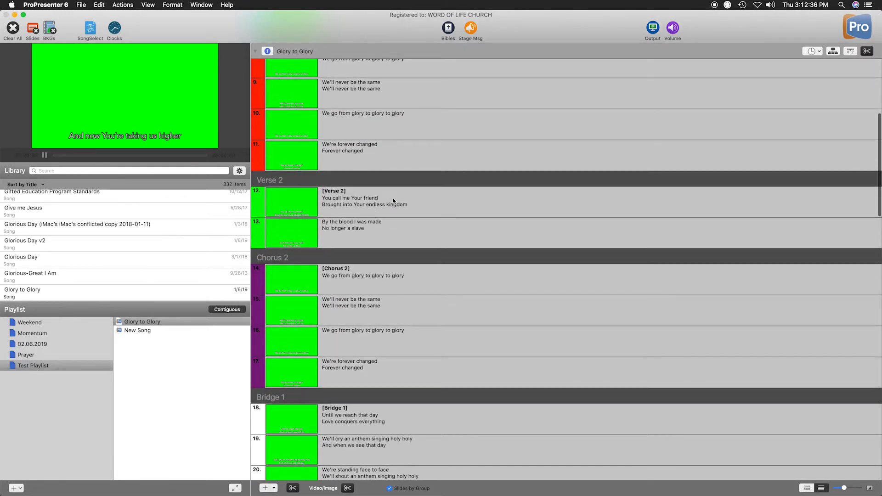
scroll(400, 304, down, 5)
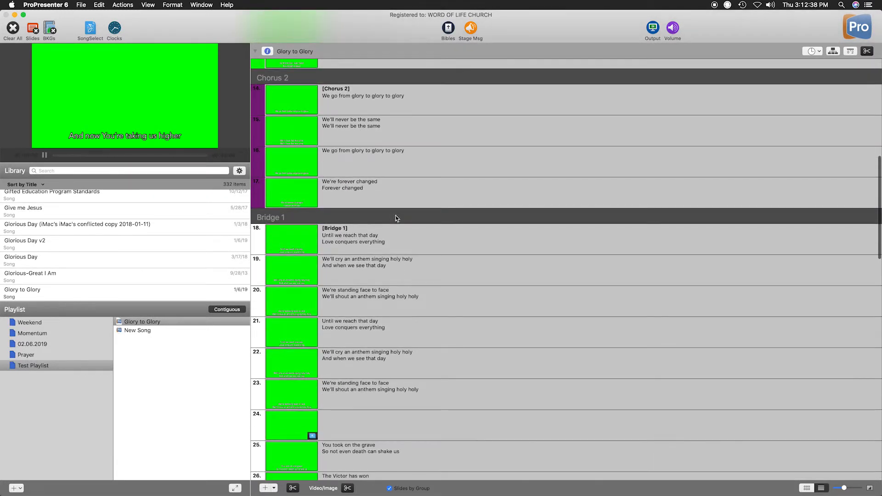
Start a new INSTRUMENTAL group at the blank slide 24, following the Bridge 1 lyrics
scroll(391, 342, down, 2)
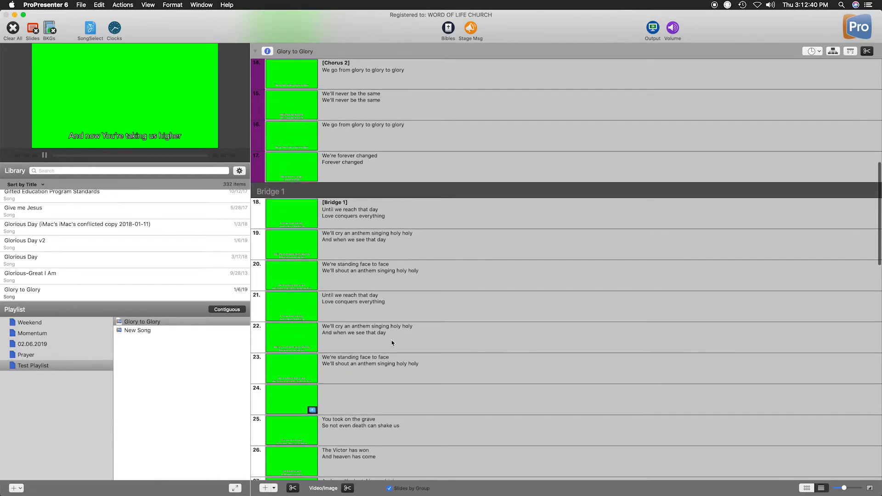
scroll(405, 320, down, 4)
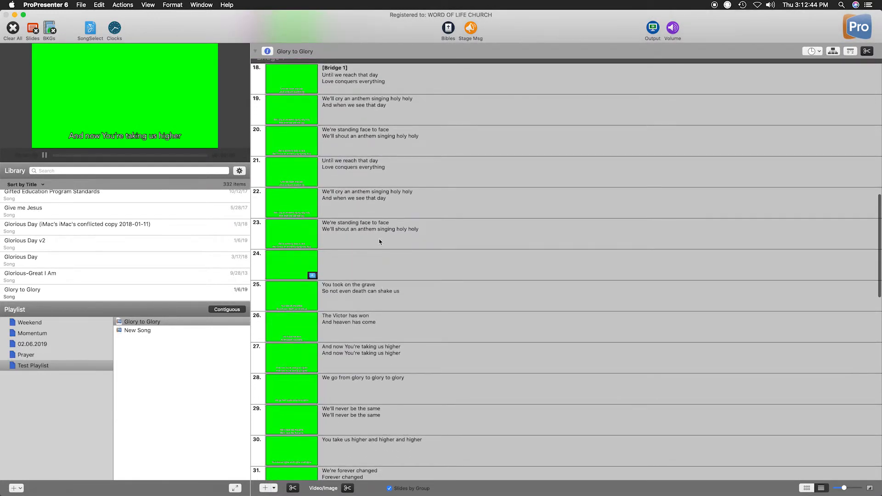
scroll(380, 242, up, 1)
right_click(376, 265)
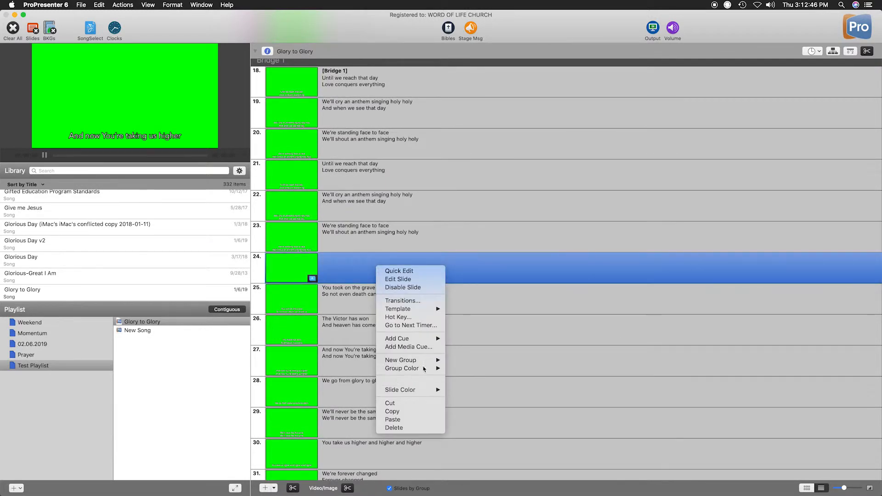
mouse_move(427, 360)
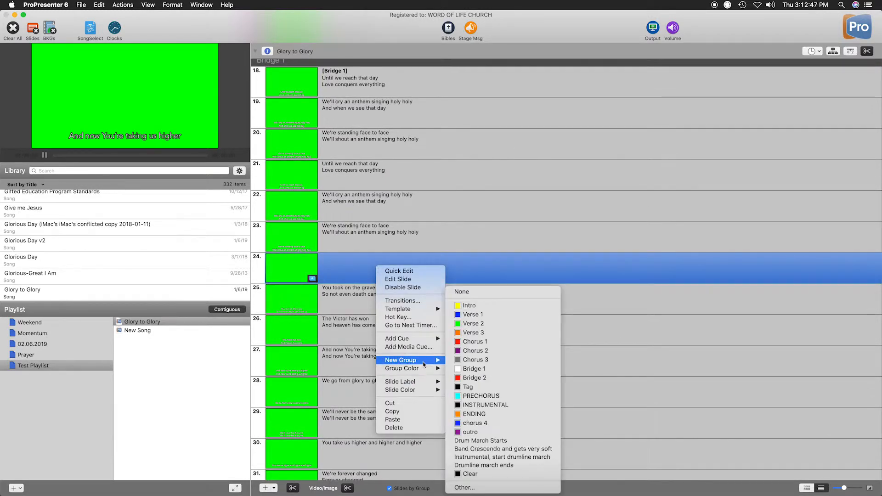
click(503, 408)
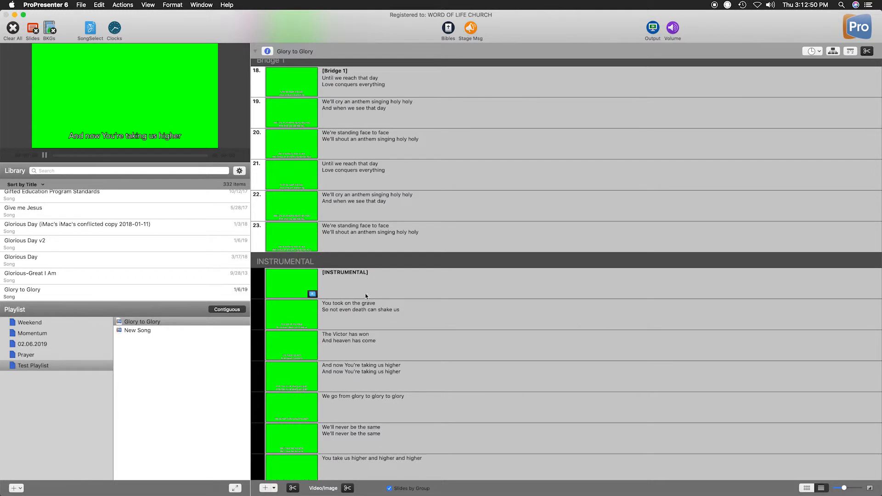
Start a new Bridge 2 group at slide 25, "You took on the grave"
scroll(368, 296, down, 3)
scroll(385, 254, up, 1)
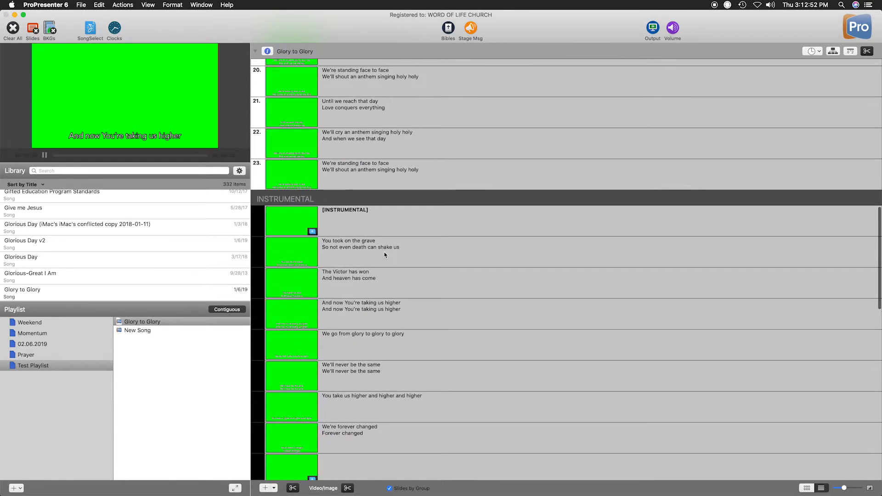
scroll(385, 255, down, 1)
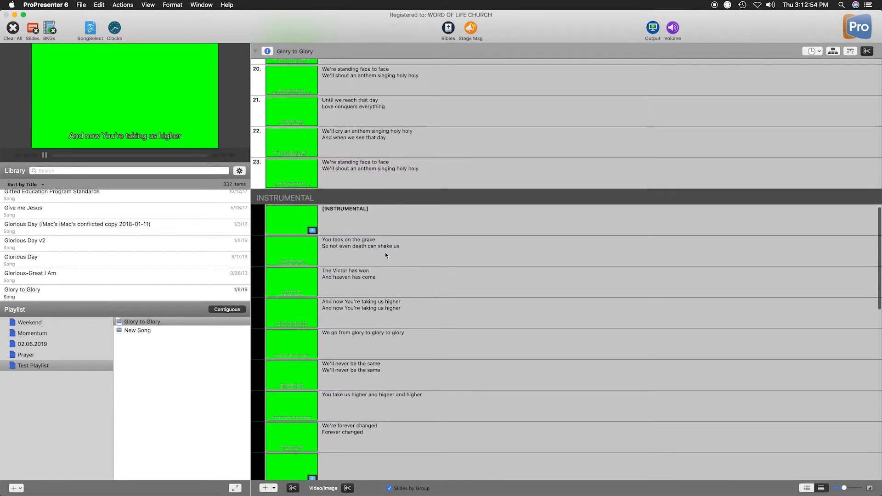
right_click(382, 253)
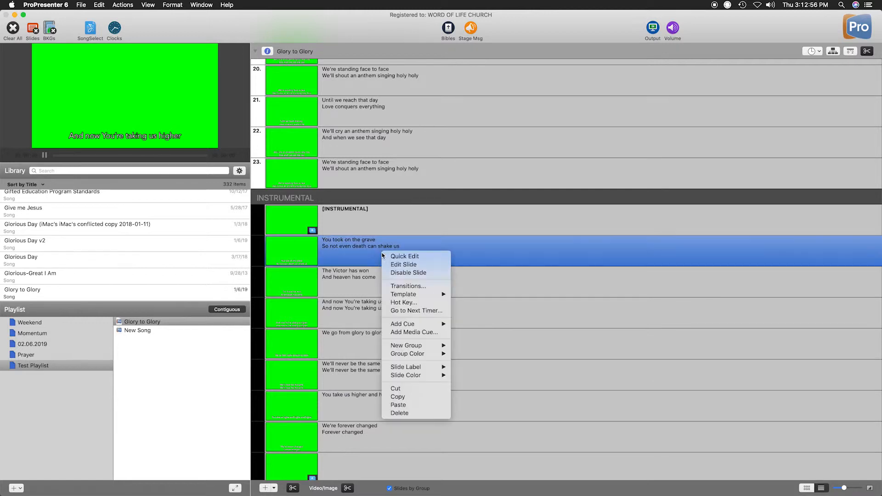
mouse_move(432, 350)
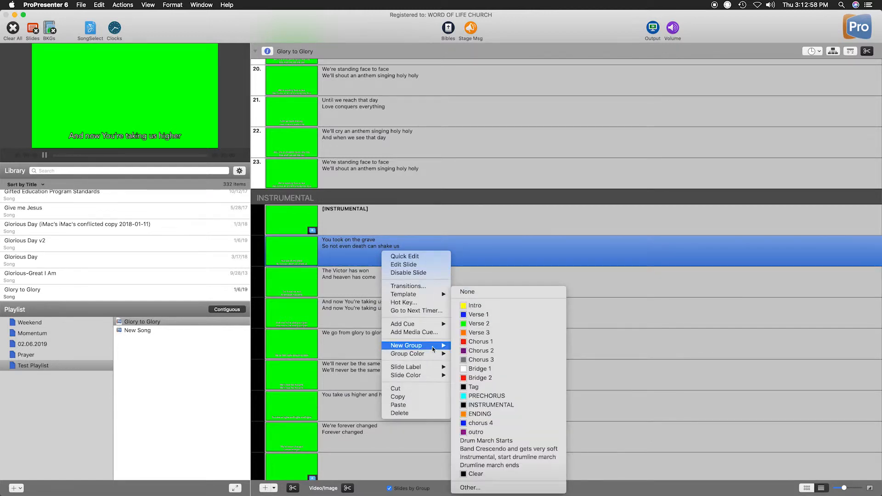
click(504, 382)
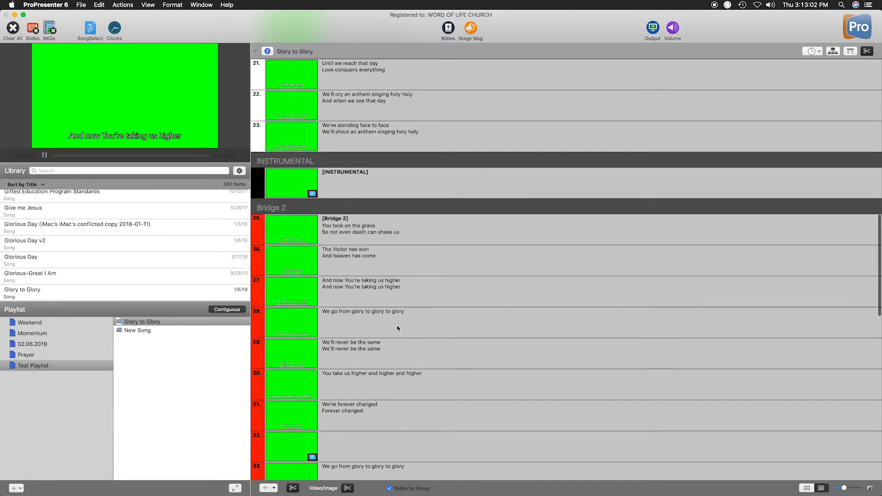
Start a new Chorus 3 group at slide 28, "We go from glory to glory to glory"
right_click(397, 321)
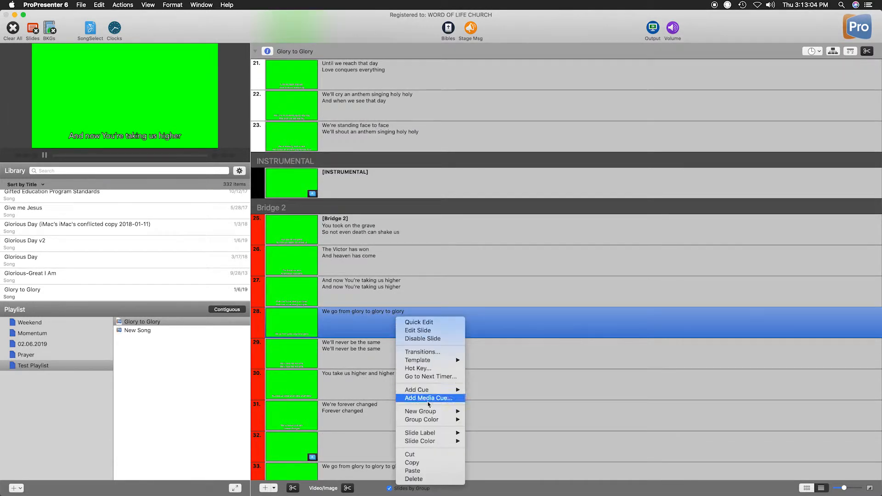
mouse_move(451, 412)
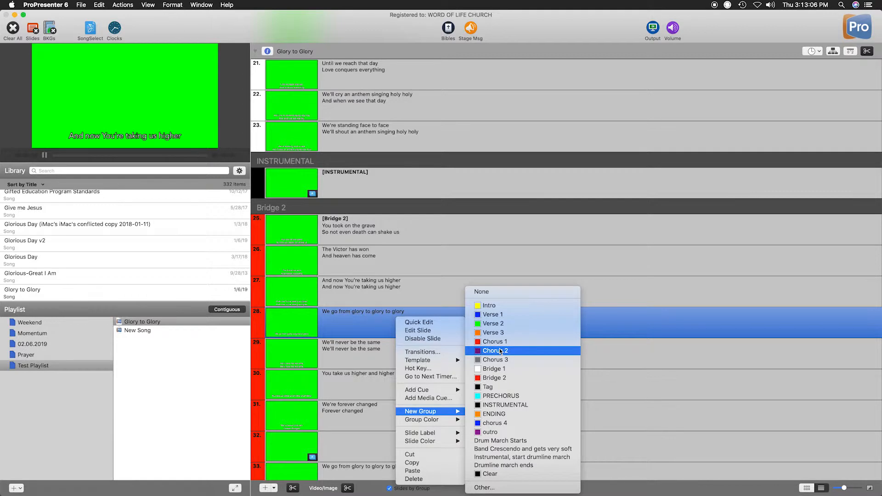
click(515, 360)
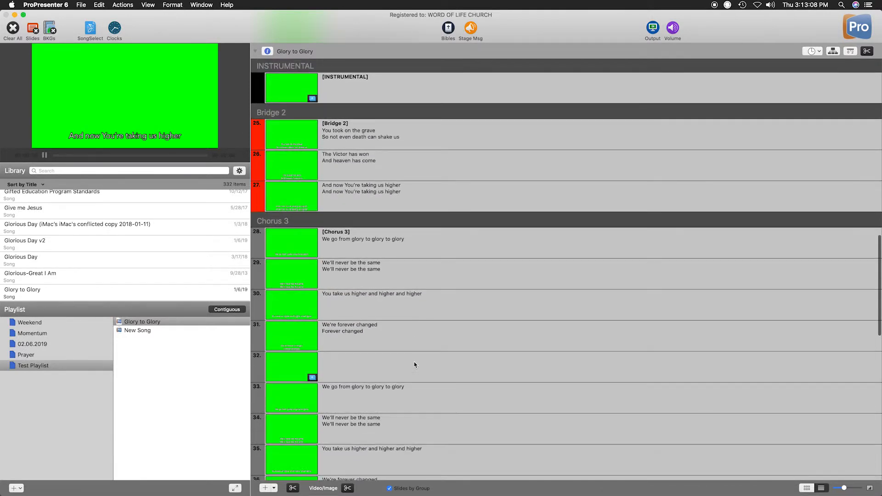
Start a new INSTRUMENTAL group at the blank slide 32, following the Chorus 3 lyrics
scroll(415, 362, down, 2)
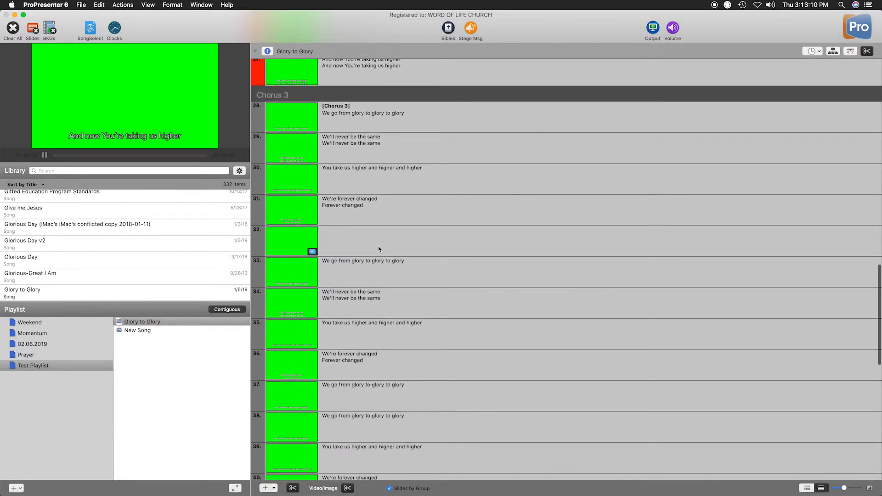
click(378, 249)
scroll(379, 249, down, 4)
scroll(378, 248, up, 4)
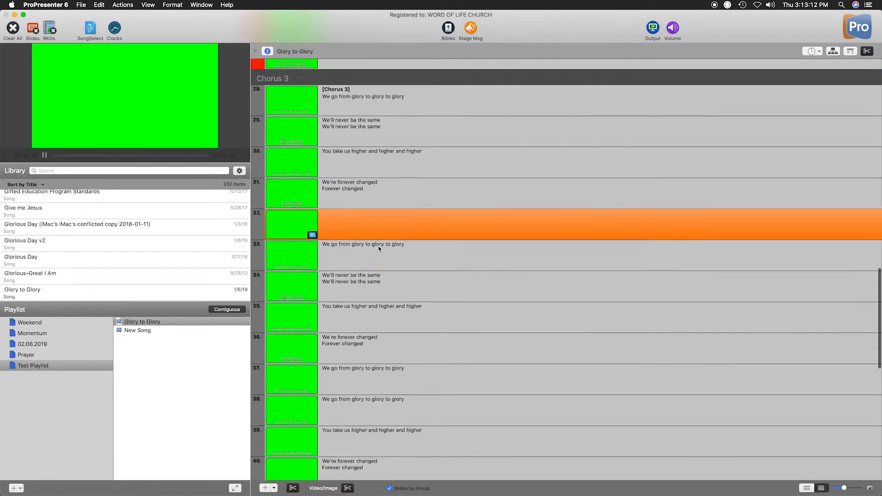
right_click(376, 252)
mouse_move(416, 347)
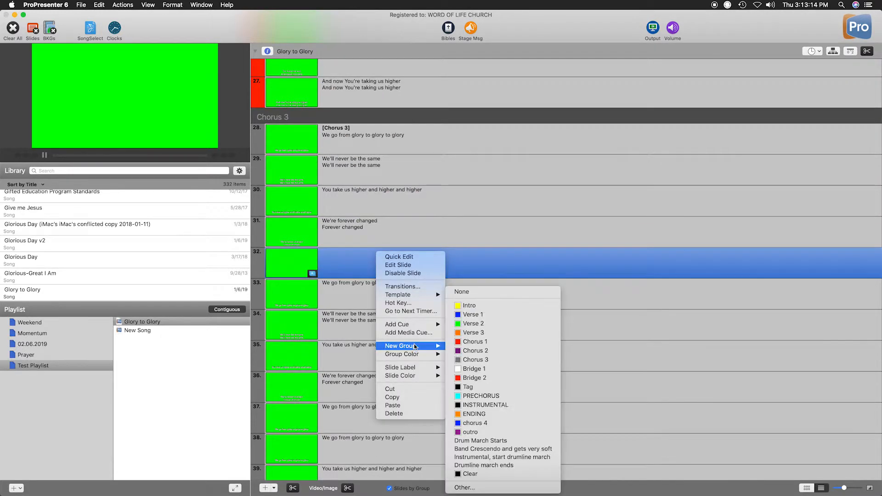
click(478, 405)
Start a new ENDING group at slide 33, "We go from glory to glory to glory"
scroll(425, 300, down, 2)
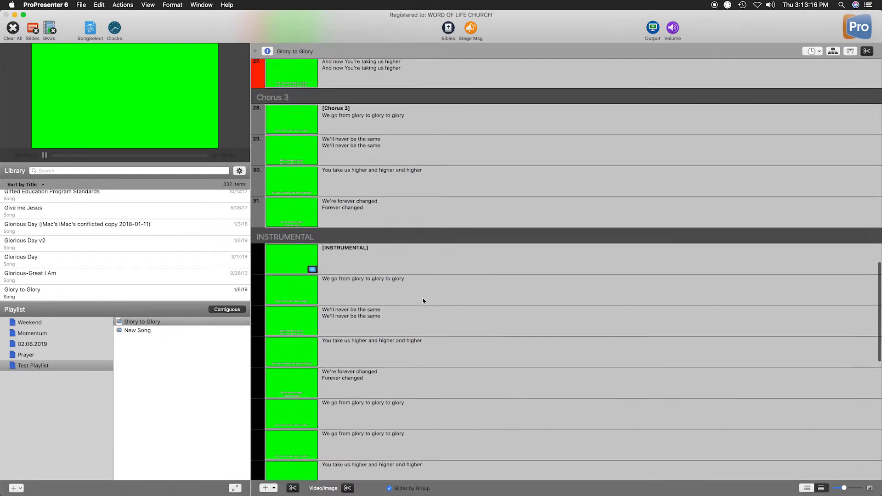
right_click(378, 245)
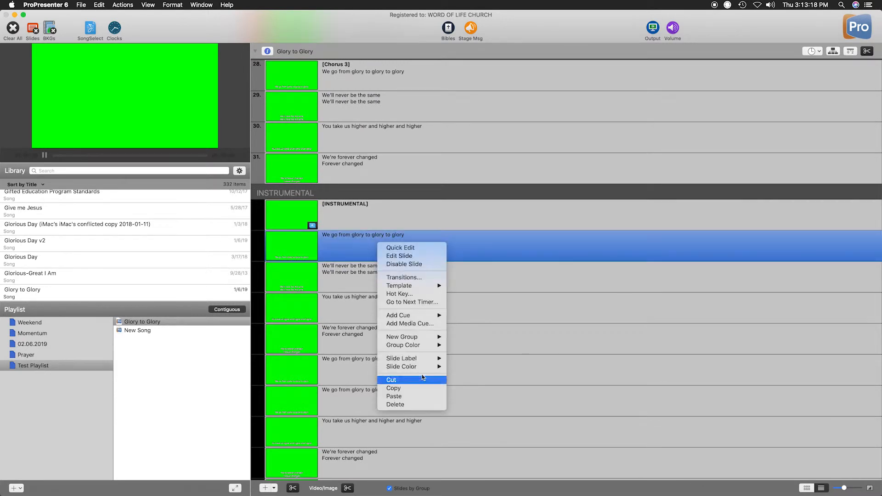
mouse_move(435, 336)
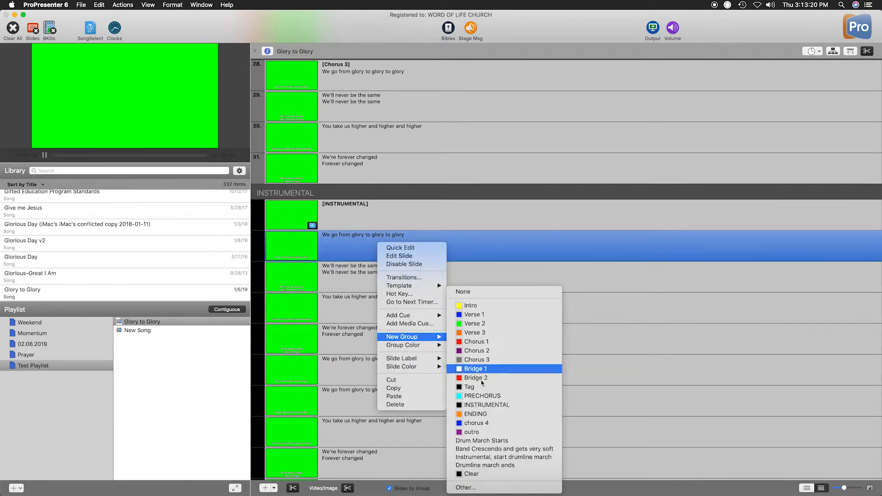
click(485, 414)
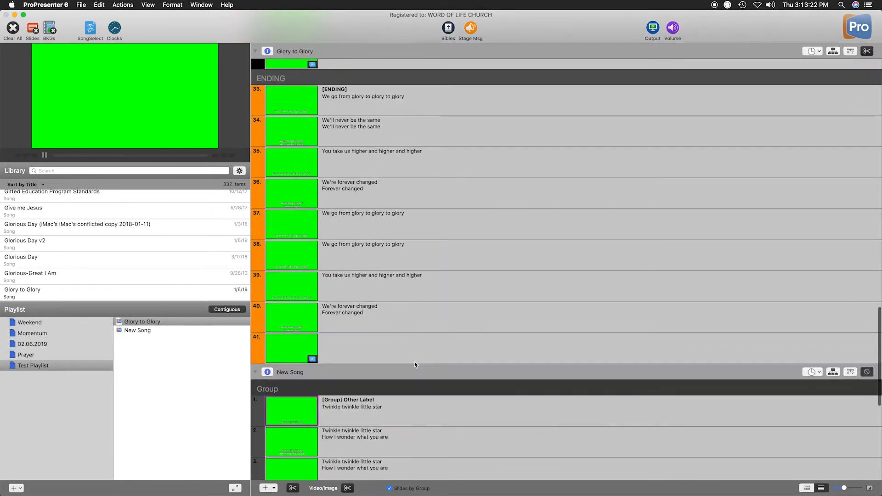
Start a new INSTRUMENTAL group at the song's last slide, the blank slide 41
right_click(376, 352)
mouse_move(428, 421)
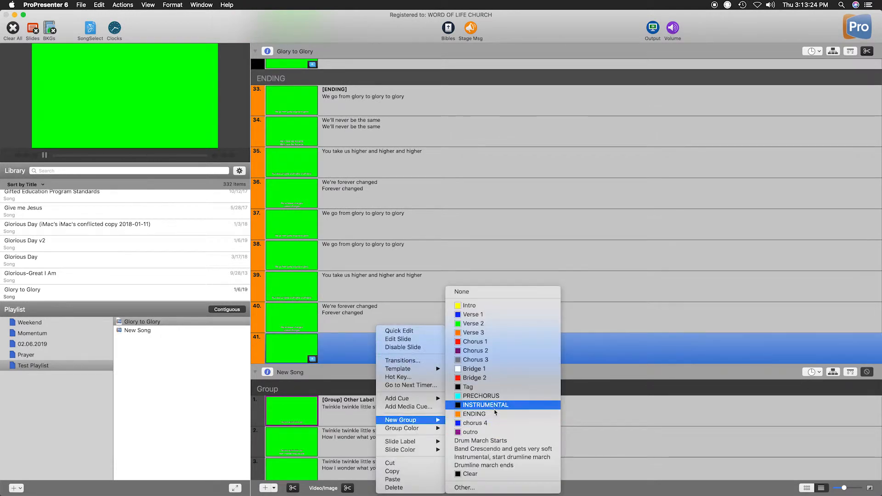
click(495, 406)
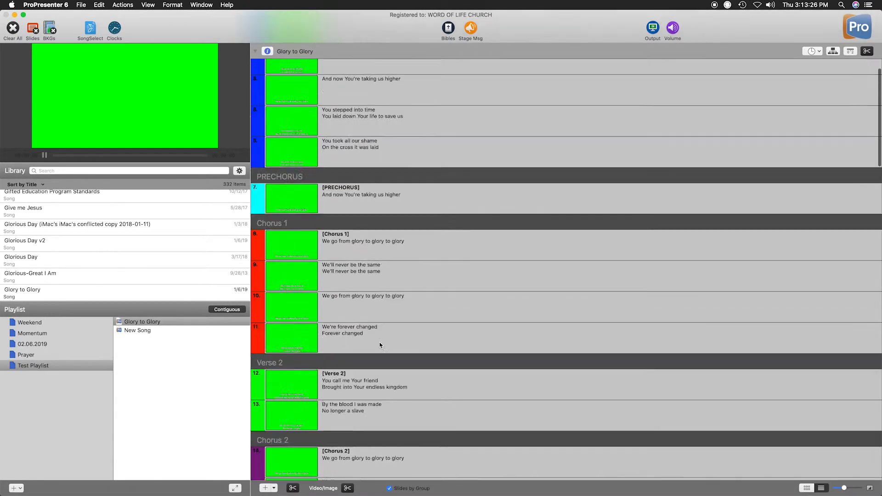
Turn off the playlist's Contiguous view so only Glory to Glory is shown, and return to its Intro group
click(226, 309)
scroll(401, 279, up, 2)
scroll(401, 279, down, 2)
scroll(404, 279, up, 3)
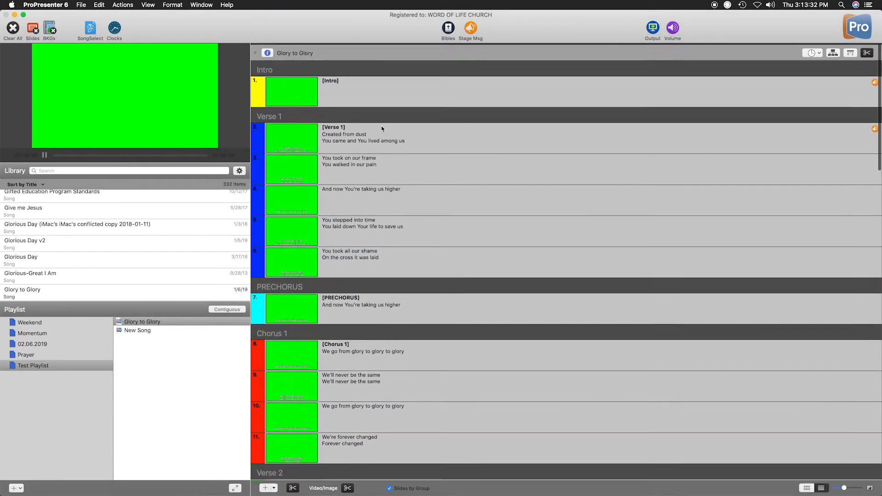
Review the order and colours of all labelled groups in Glory to Glory, from Intro through ENDING
scroll(382, 127, down, 5)
scroll(382, 127, down, 15)
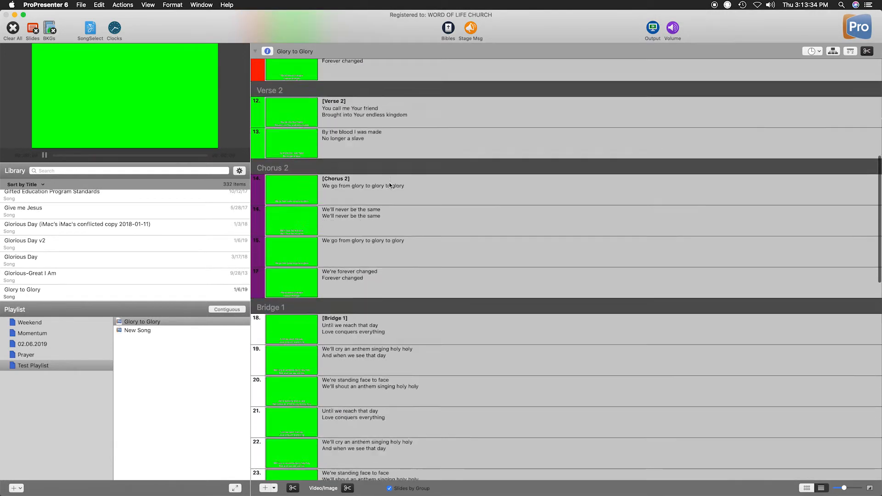
scroll(393, 186, down, 12)
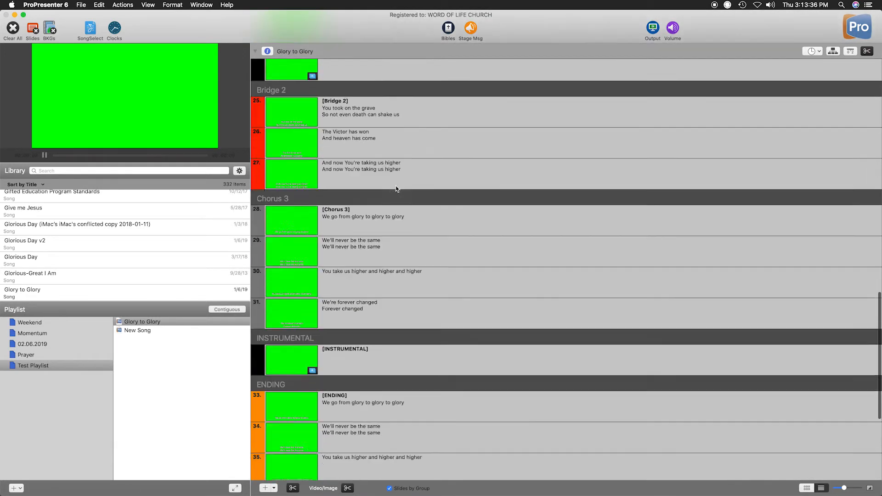
scroll(395, 188, up, 20)
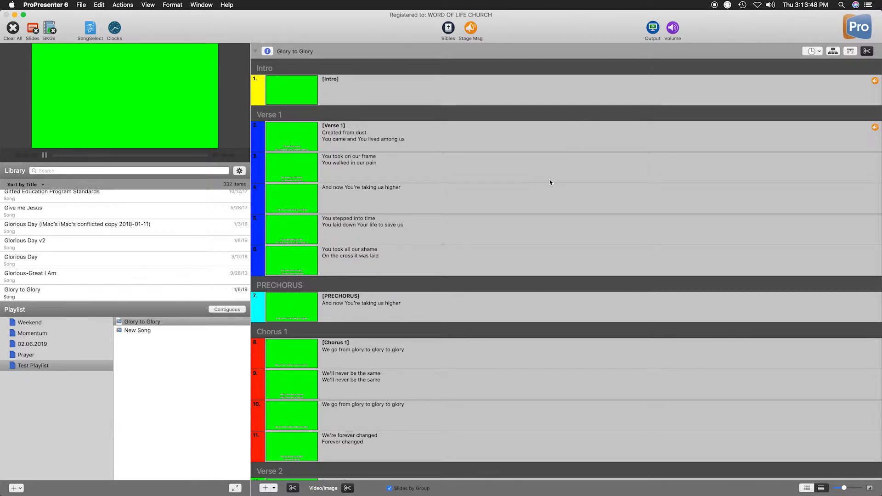
scroll(550, 182, down, 20)
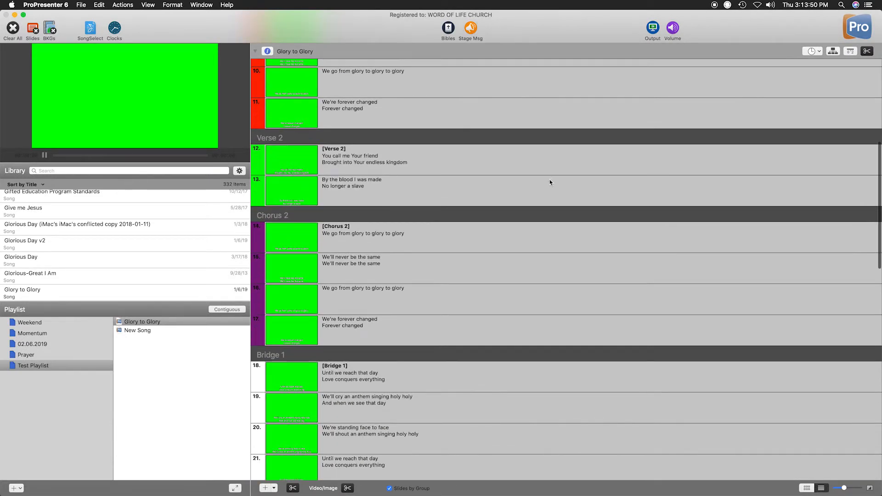
scroll(496, 232, up, 20)
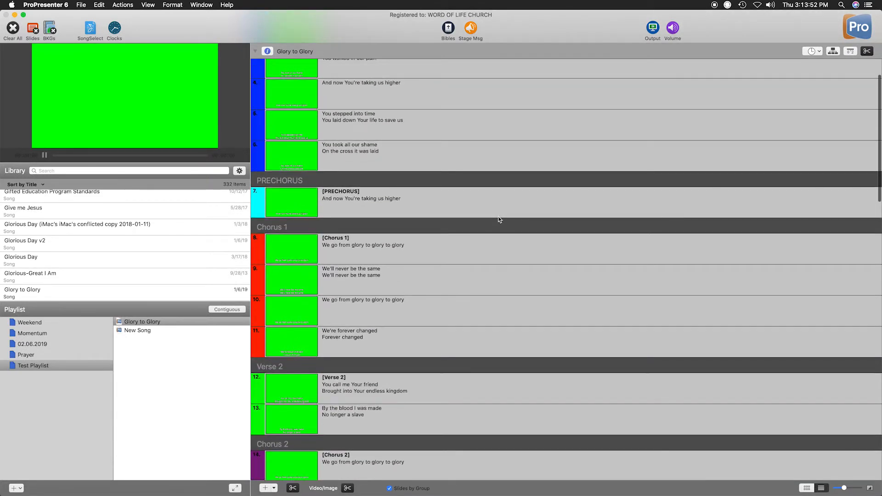
scroll(494, 219, down, 5)
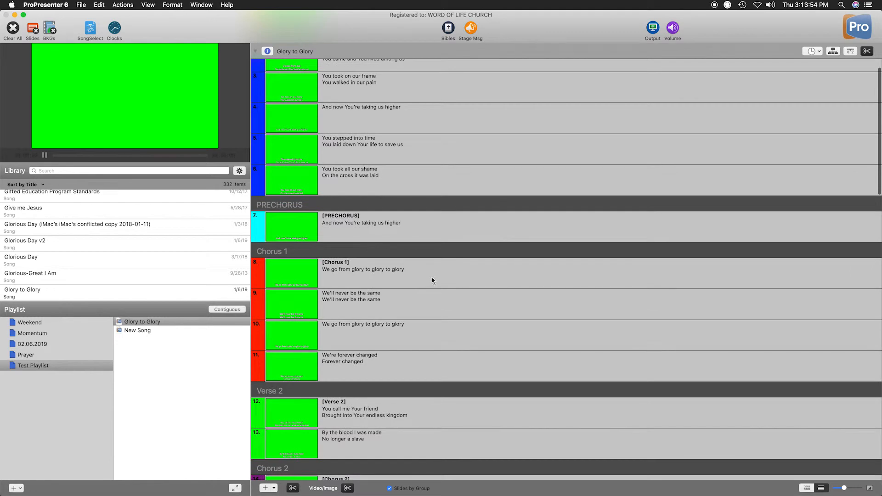
scroll(432, 292, down, 8)
scroll(434, 291, up, 12)
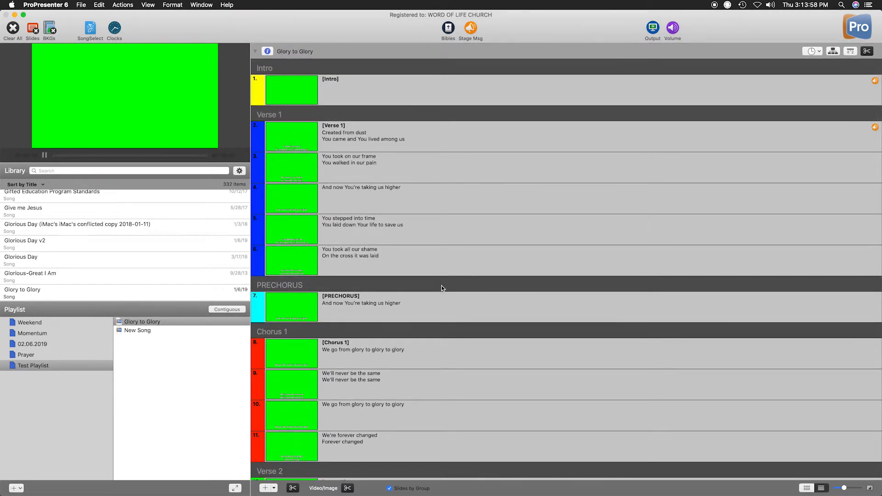
Select all Bridge 1 slides, 18 to 23, and move them between the PRECHORUS and Chorus 1 groups
click(445, 142)
scroll(432, 220, down, 10)
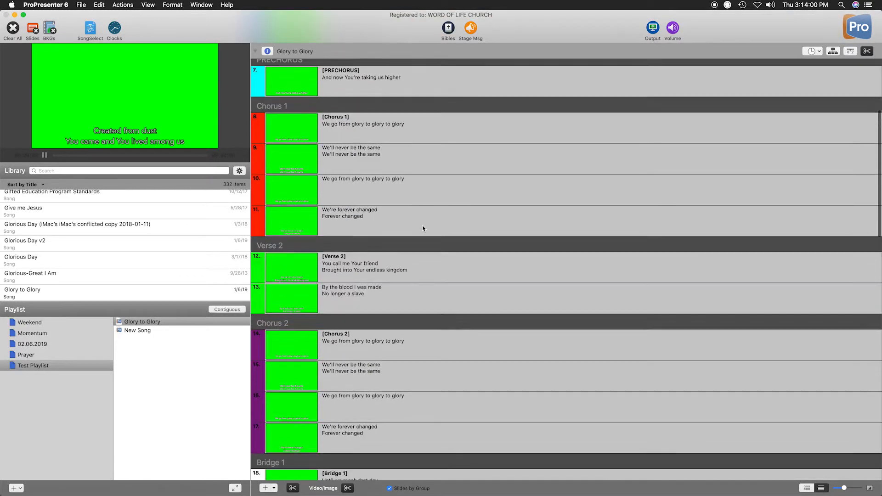
scroll(428, 293, down, 3)
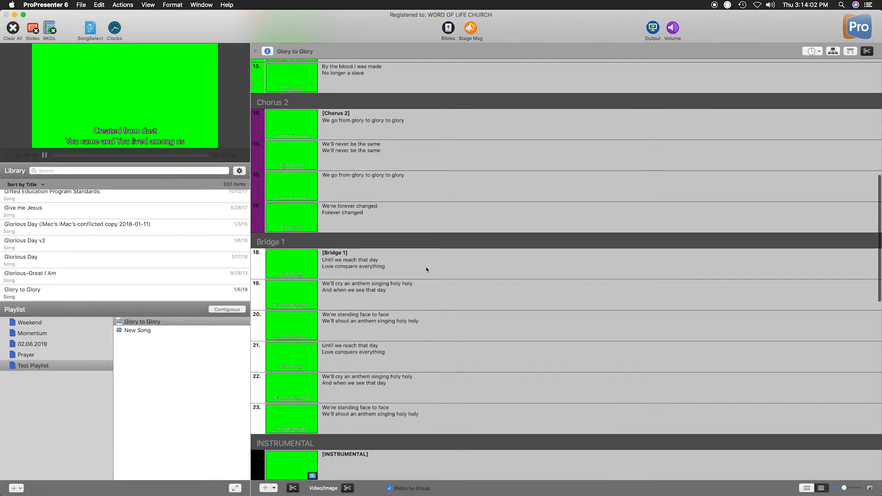
click(426, 270)
super+click(426, 410)
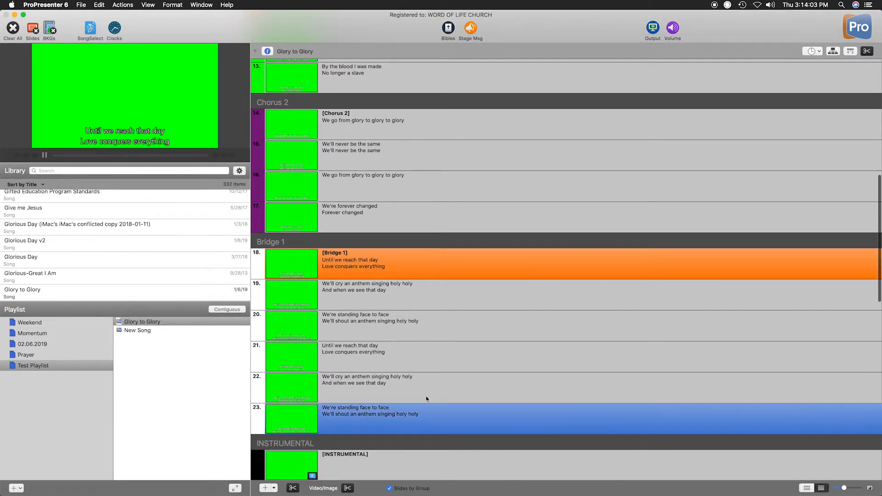
shift+click(428, 271)
scroll(430, 294, up, 10)
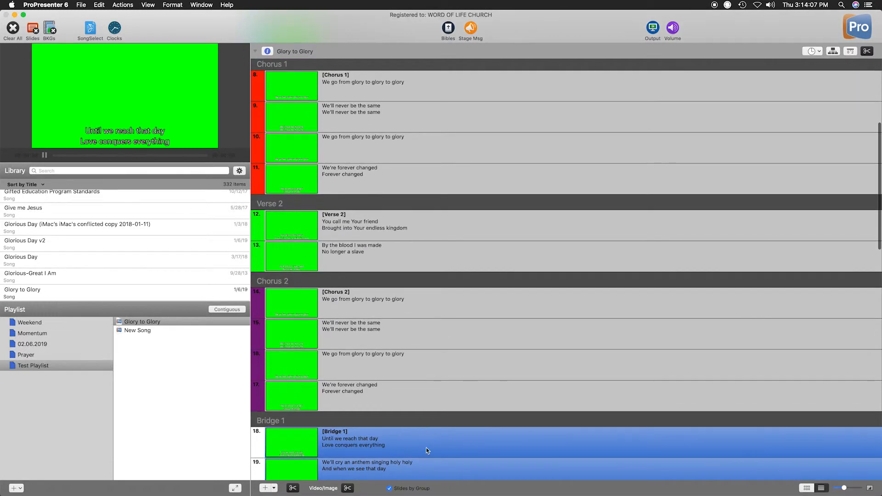
drag(426, 448, 448, 75)
scroll(463, 97, up, 3)
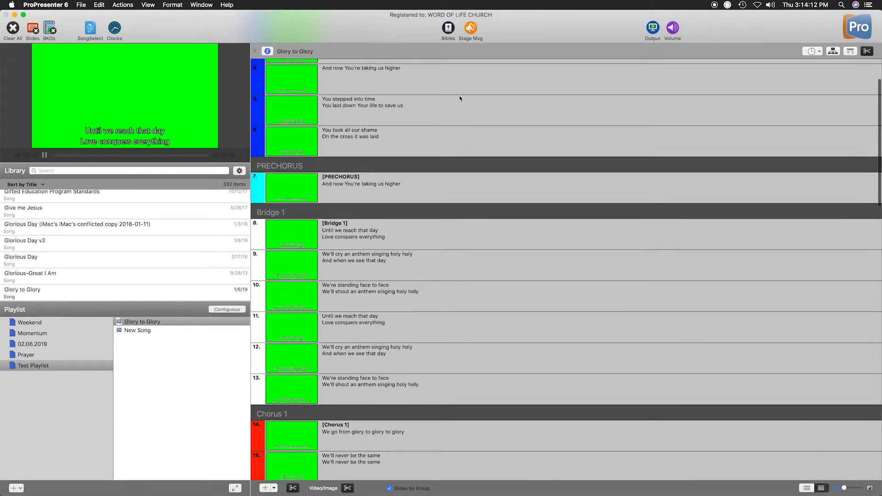
Undo the move of the Bridge 1 slides and return to the song's Intro group
key(super+z)
scroll(449, 258, up, 4)
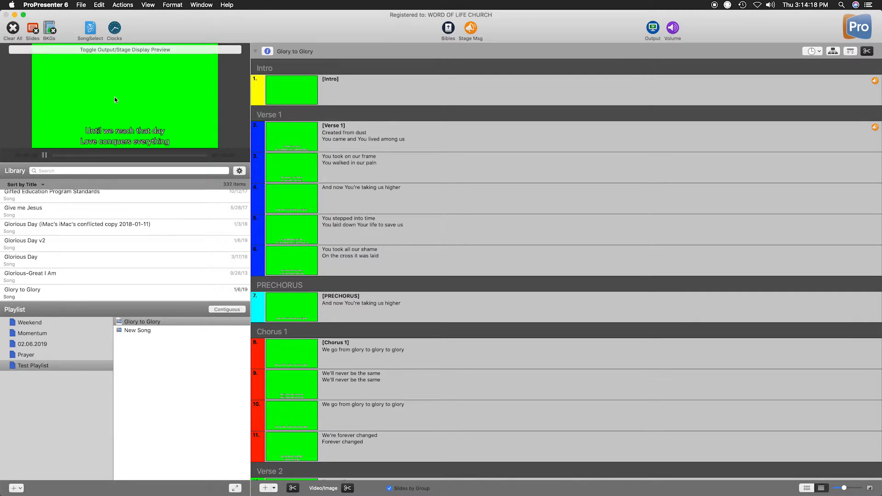
Show the song's arrangement controls and add a new arrangement named "Test arrangement"
click(834, 52)
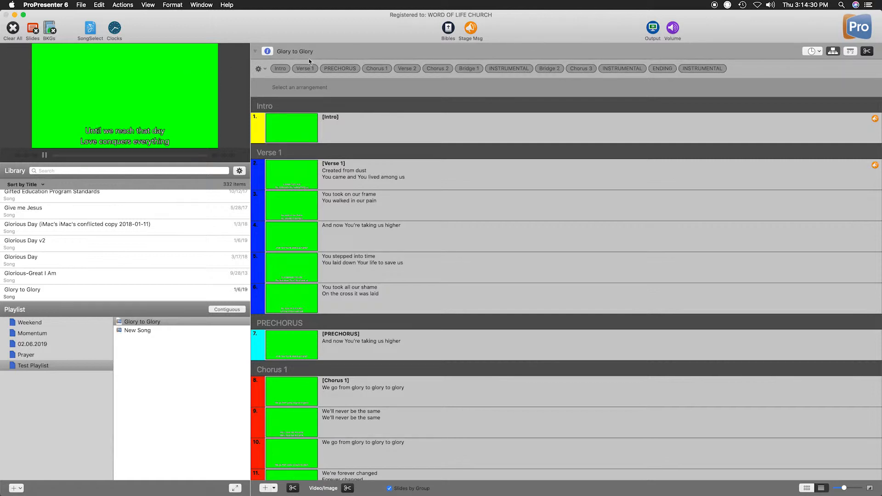
click(261, 69)
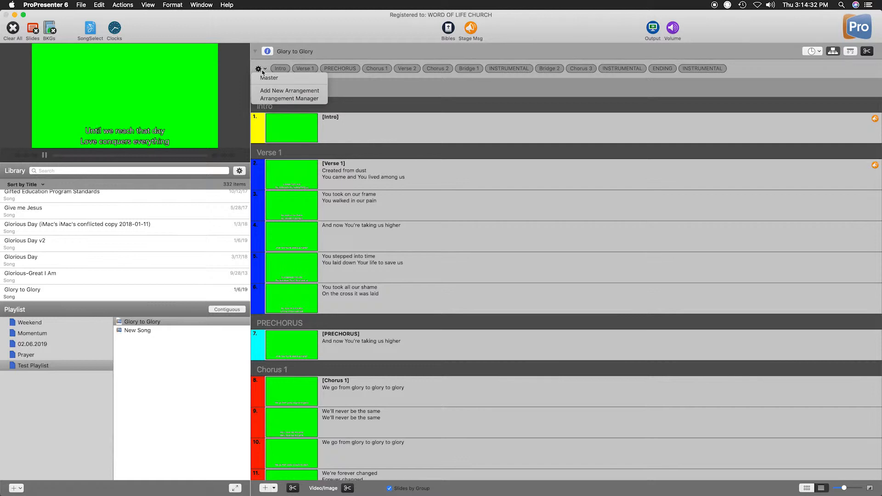
click(282, 91)
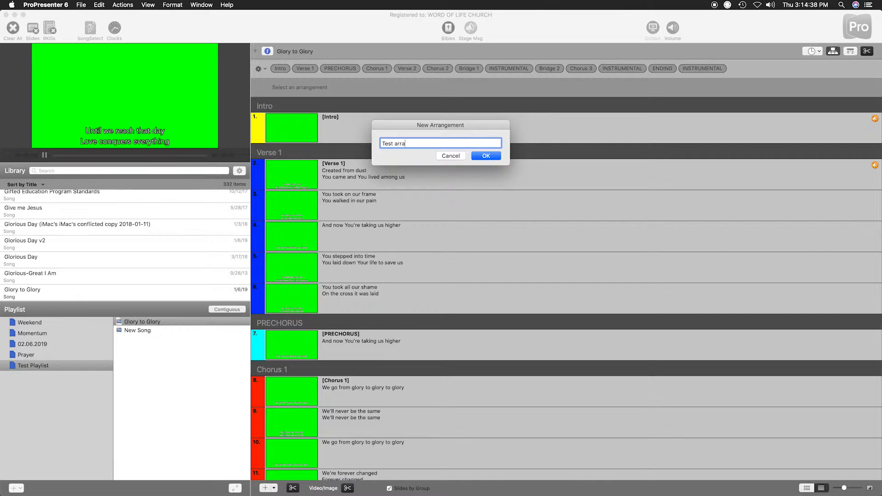
text(Test arrangement)
key(Return)
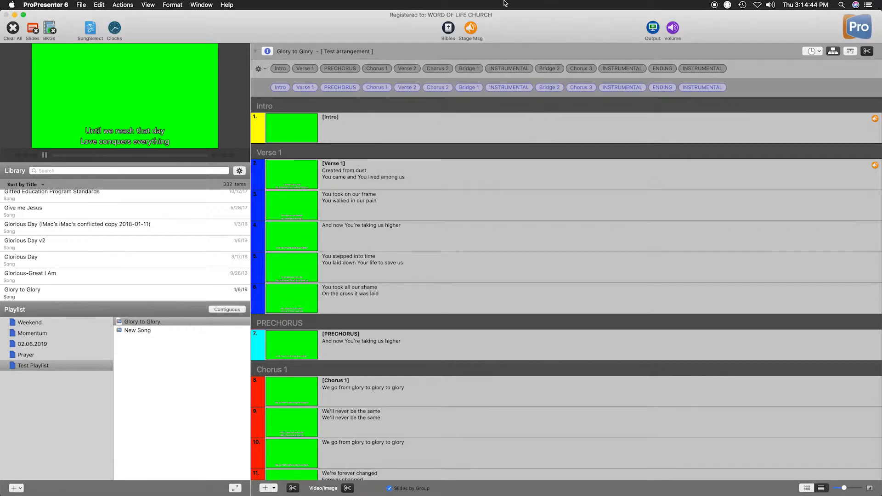
Remove PRECHORUS, Verse 2, the INSTRUMENTAL after Bridge 1, and ENDING from the Test arrangement
mouse_move(276, 87)
click(356, 88)
click(377, 88)
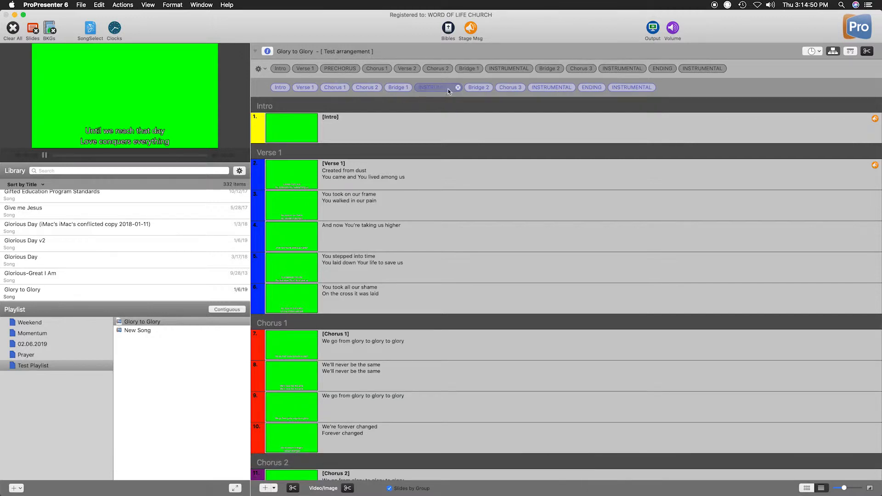
click(459, 88)
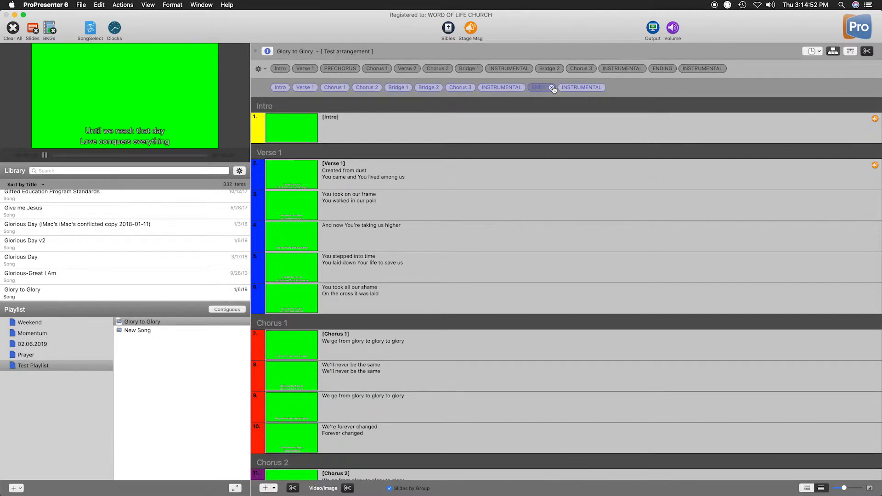
Review the slide order of the shortened Test arrangement from Intro through the closing INSTRUMENTAL groups
scroll(479, 178, down, 15)
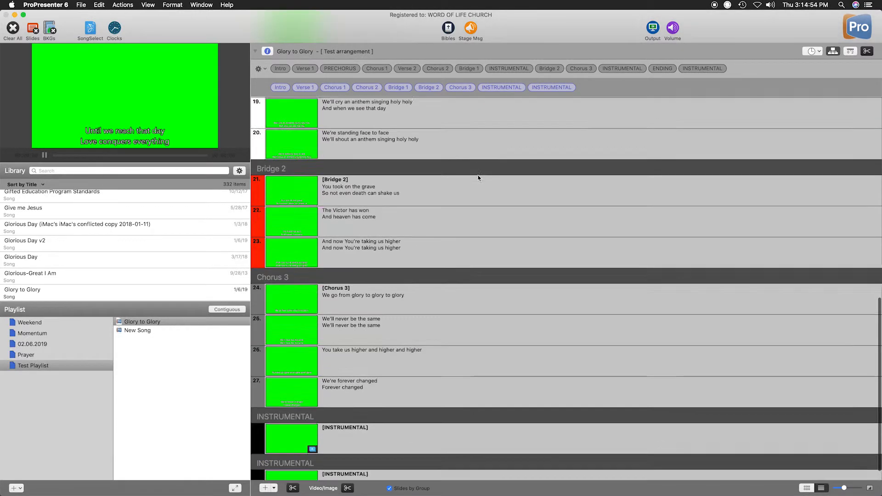
scroll(475, 176, up, 9)
scroll(474, 175, up, 6)
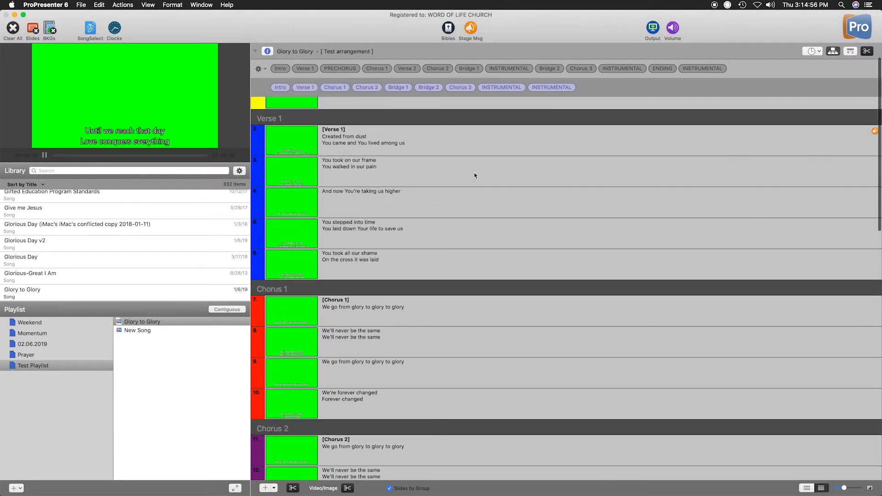
scroll(463, 143, down, 5)
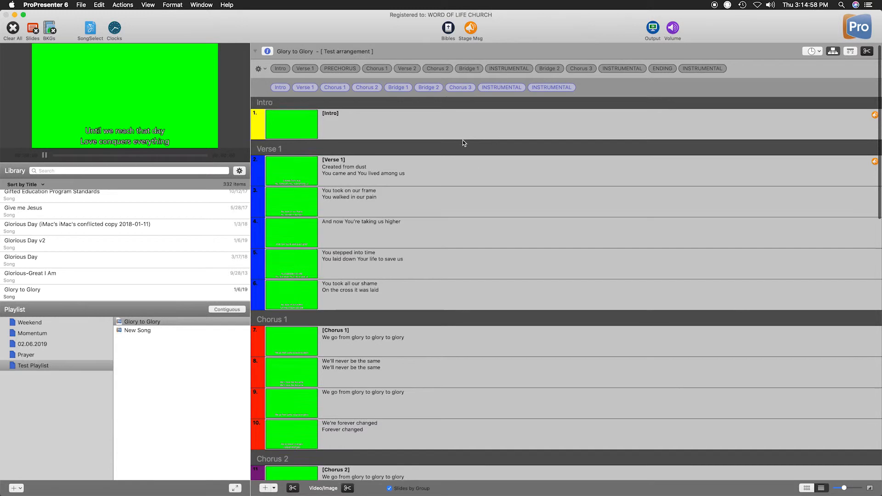
scroll(464, 143, down, 6)
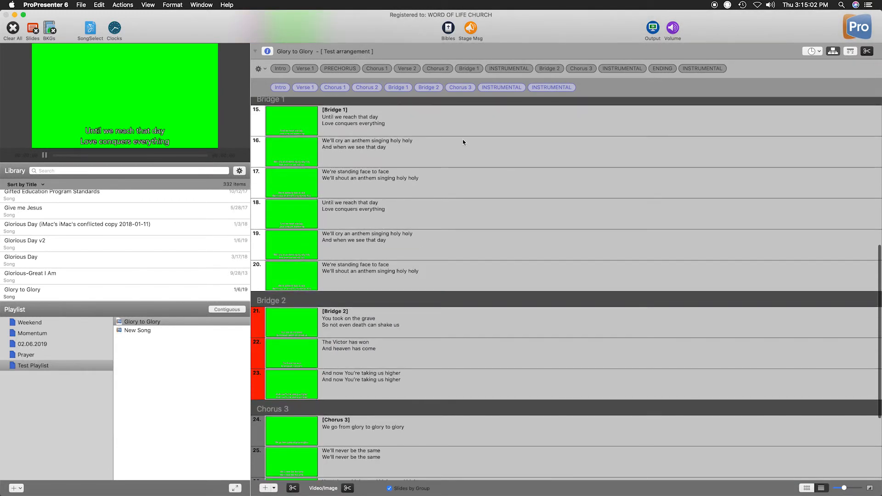
scroll(463, 143, down, 1)
scroll(463, 142, up, 11)
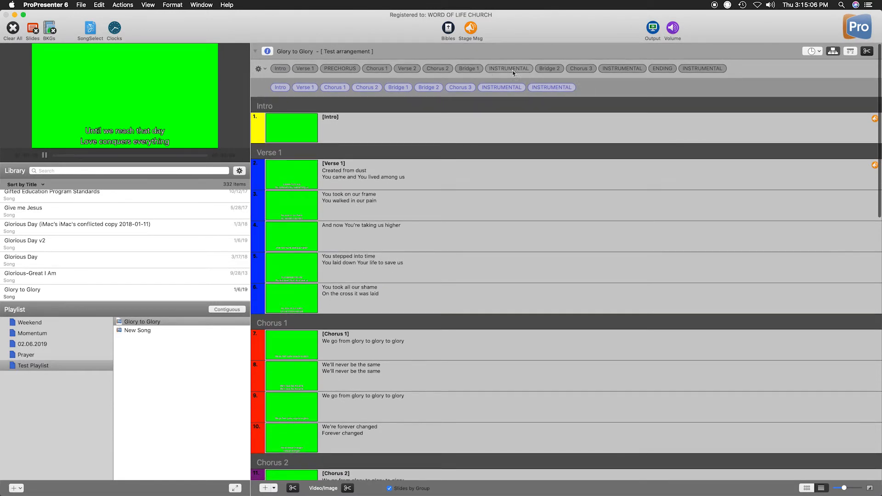
Add three extra Verse 1 groups after the existing Verse 1 in the Test arrangement
drag(302, 71, 349, 86)
drag(305, 69, 353, 98)
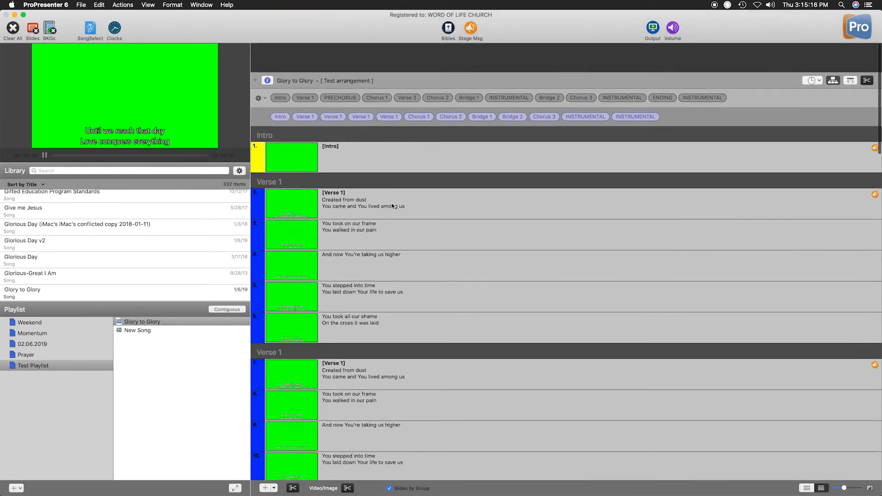
Remove every group from the Test arrangement, from Intro through the last INSTRUMENTAL
click(286, 88)
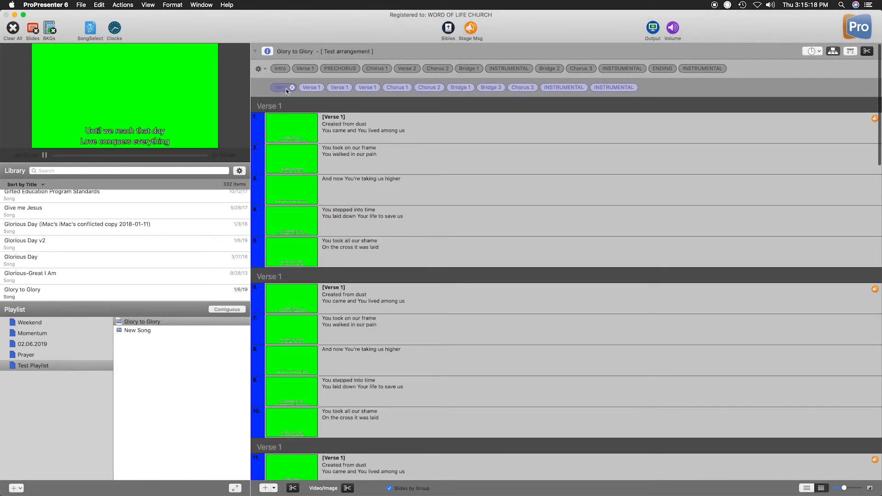
click(291, 89)
click(293, 88)
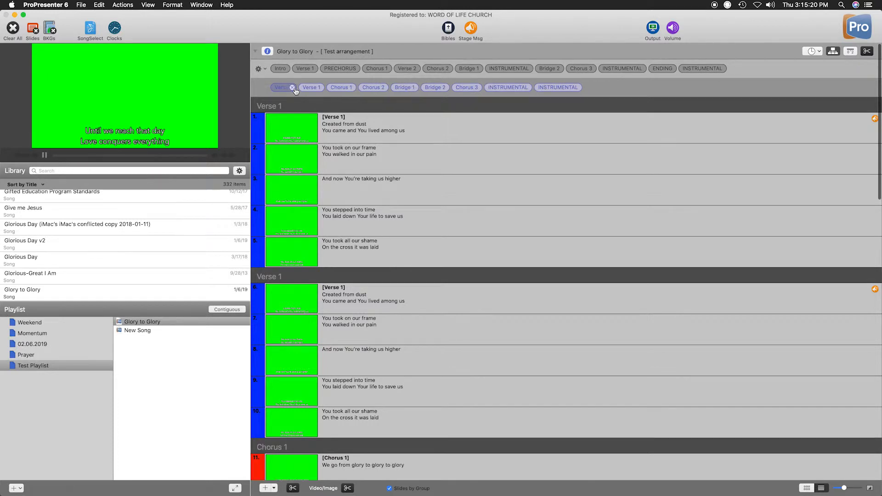
click(294, 88)
click(294, 88)
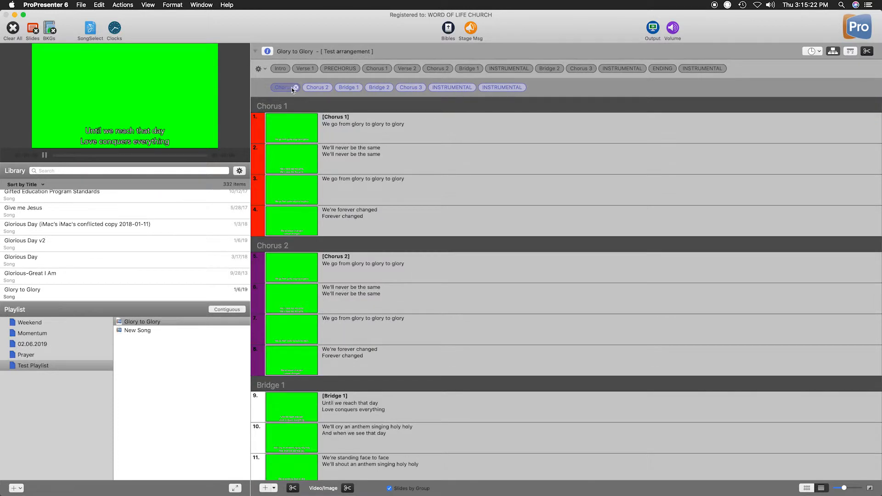
click(298, 87)
click(298, 88)
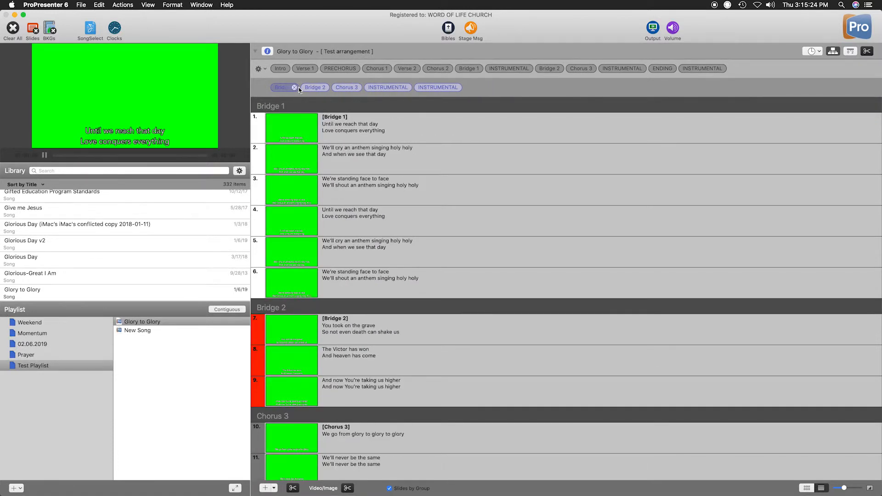
click(296, 89)
click(296, 88)
click(296, 87)
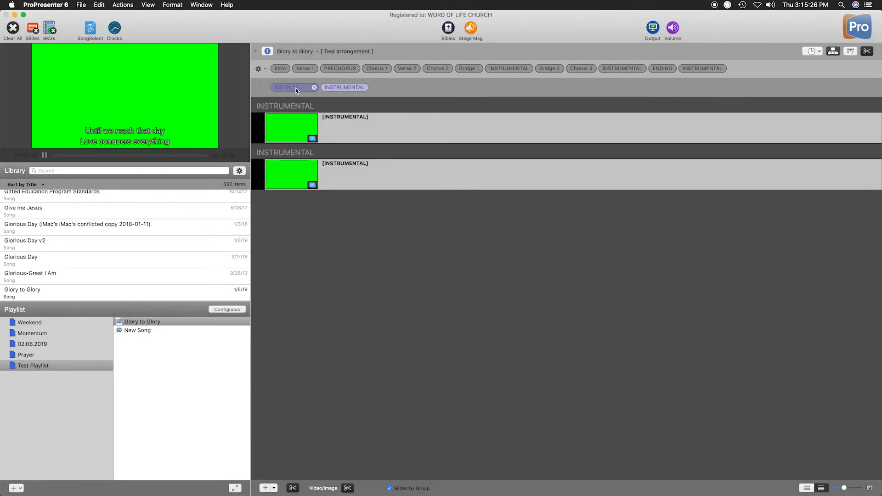
click(314, 88)
click(314, 88)
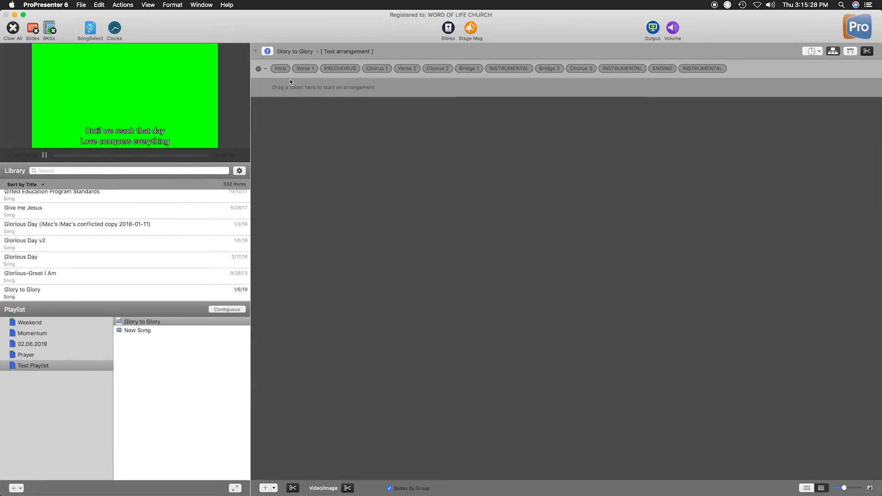
Build the empty Test arrangement from Intro, Verse 1, PRECHORUS, Chorus 1, Verse 2 and Chorus 2, in that order
drag(284, 74, 439, 87)
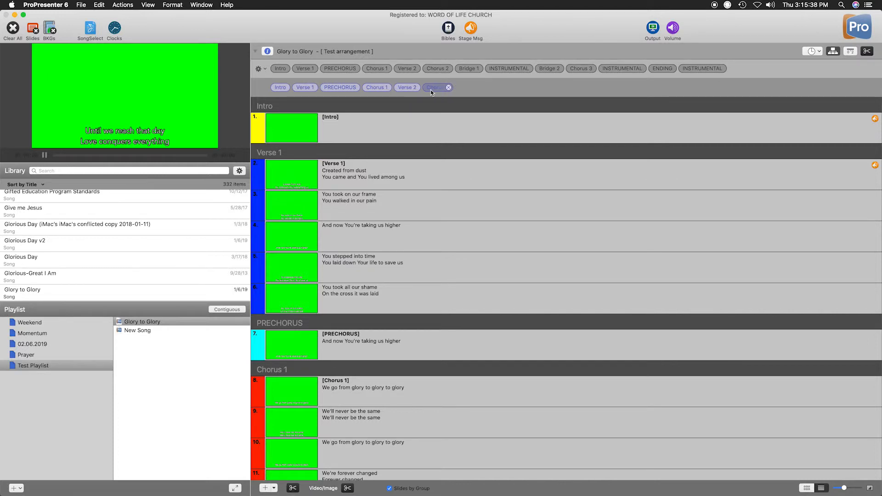
scroll(426, 109, down, 2)
scroll(379, 258, down, 7)
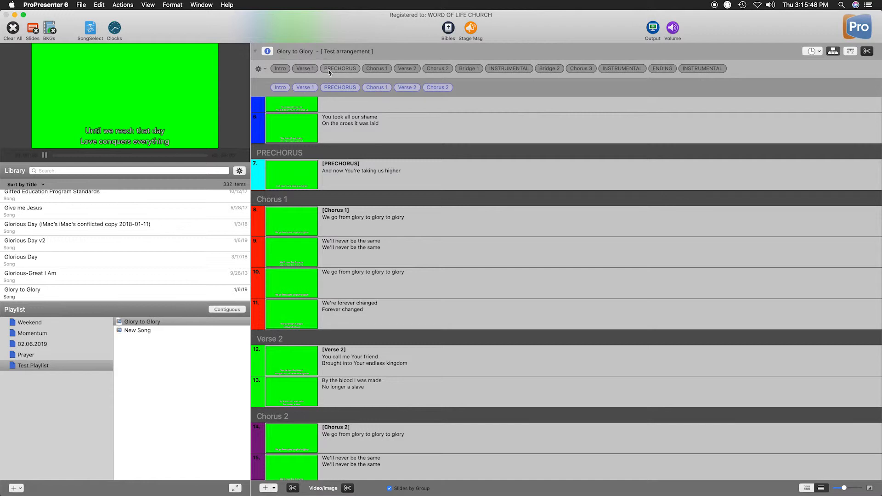
Insert a second PRECHORUS between Verse 2 and Chorus 2 in the Test arrangement and check its slides
drag(358, 78, 423, 89)
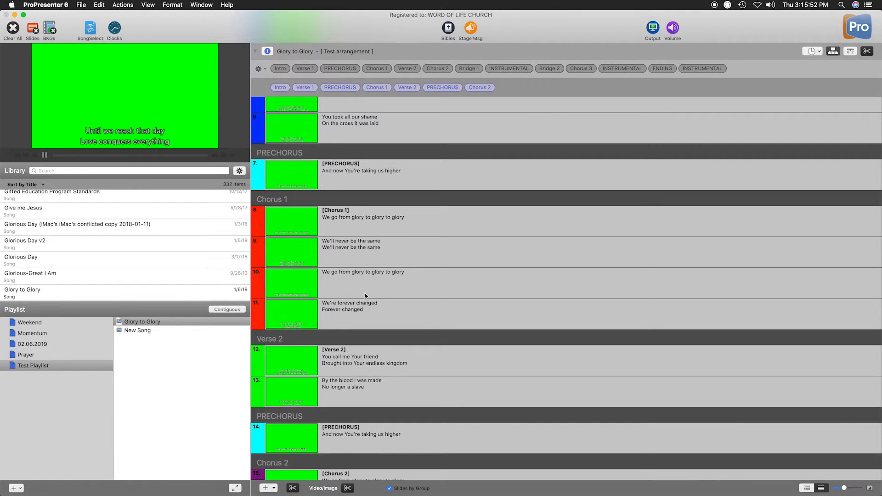
scroll(364, 292, down, 2)
scroll(335, 381, down, 2)
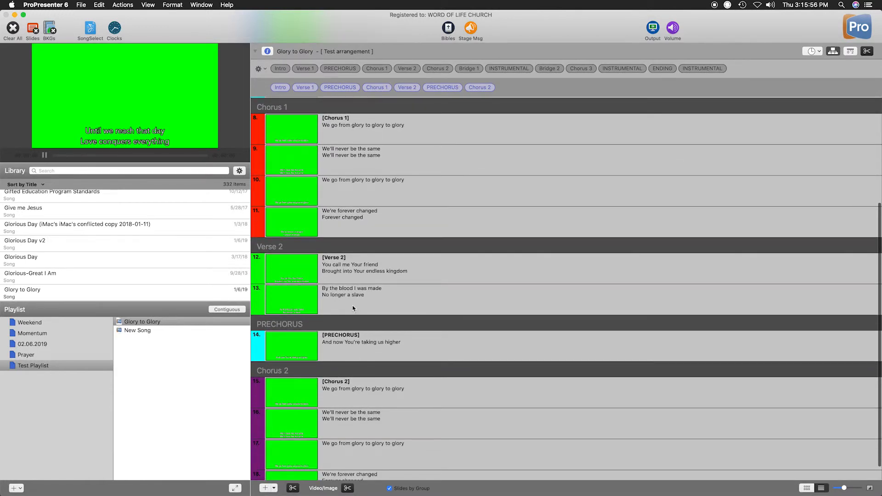
scroll(364, 432, down, 1)
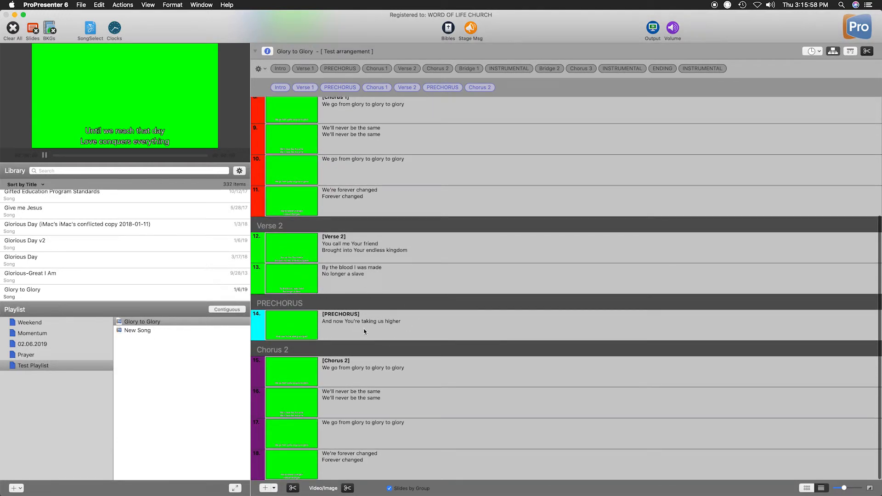
Remove the second PRECHORUS from the Test arrangement and insert it again between Verse 2 and Chorus 2
mouse_move(454, 89)
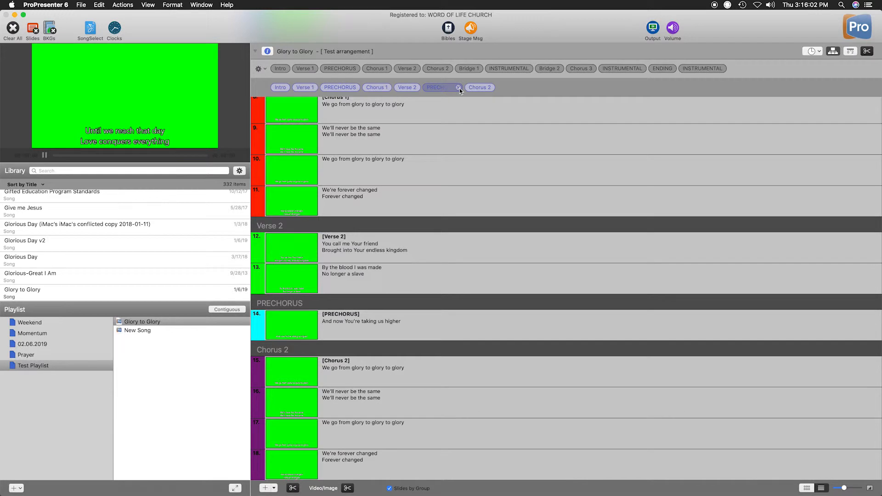
click(459, 88)
drag(343, 67, 423, 88)
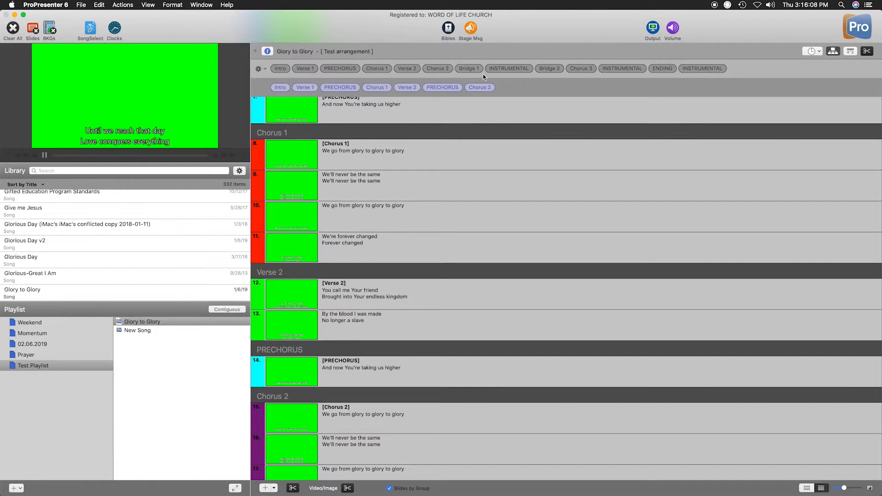
Append Bridge 1, INSTRUMENTAL, Bridge 2, Chorus 3, INSTRUMENTAL, ENDING and INSTRUMENTAL after Chorus 2 and review the arranged slides
drag(467, 73, 554, 88)
drag(618, 82, 744, 88)
scroll(639, 243, down, 5)
scroll(627, 260, down, 10)
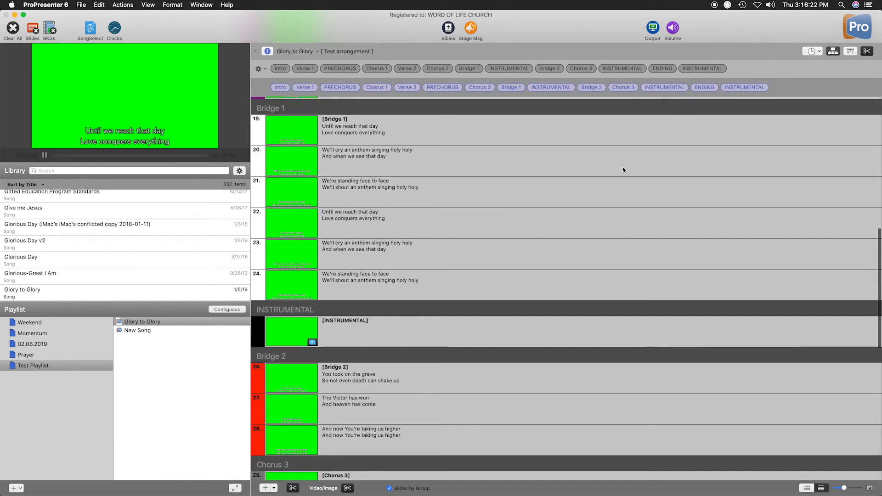
scroll(624, 170, up, 20)
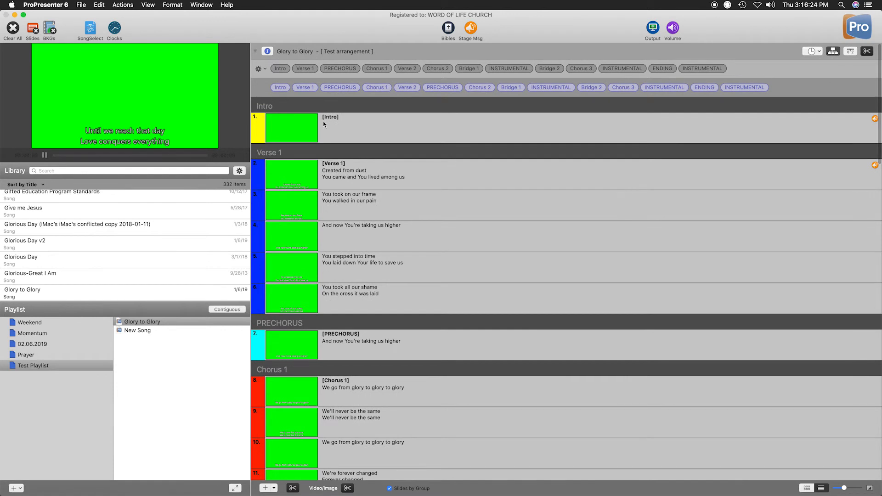
Add another arrangement named "Test arrangement 2" to Glory to Glory
click(264, 70)
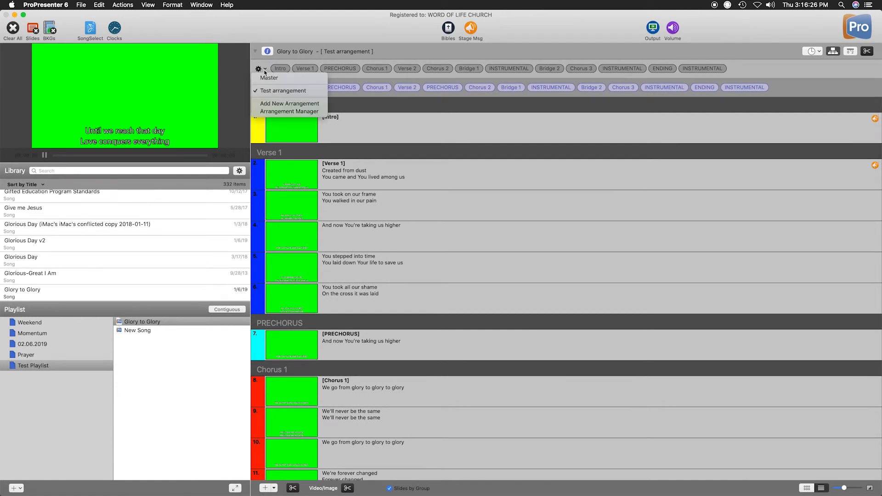
click(313, 104)
text(Test arrangement 2)
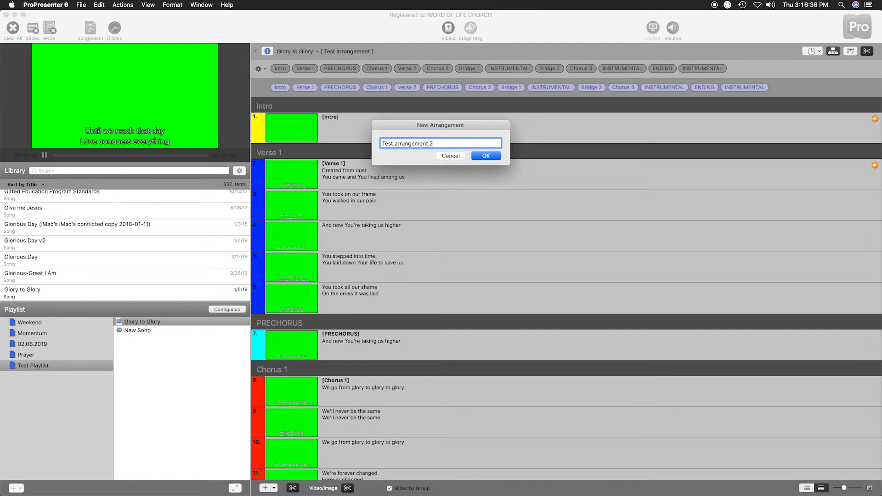
key(Return)
Remove all groups except Intro and Chorus 1 from Test arrangement 2
click(315, 87)
click(327, 88)
click(349, 88)
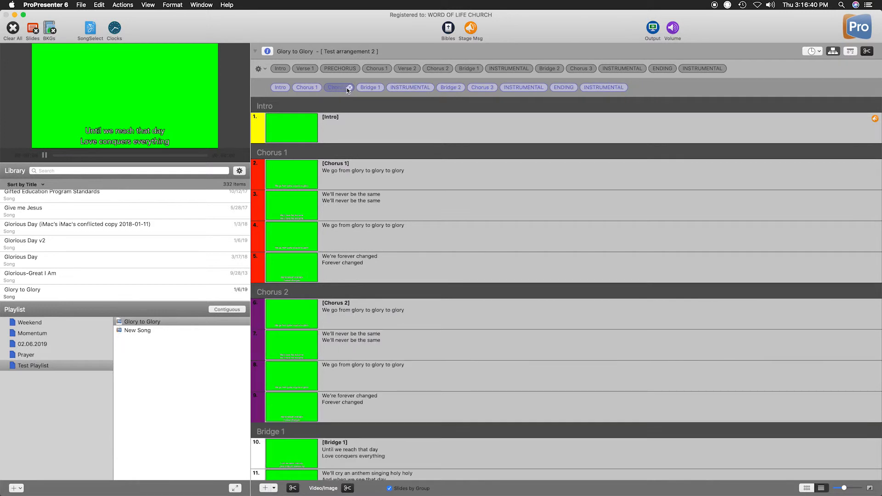
click(349, 87)
click(348, 88)
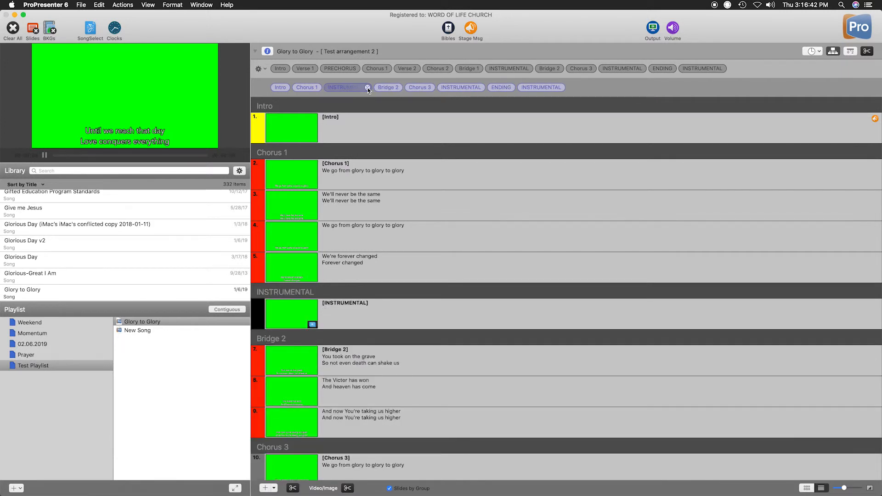
click(368, 87)
click(381, 88)
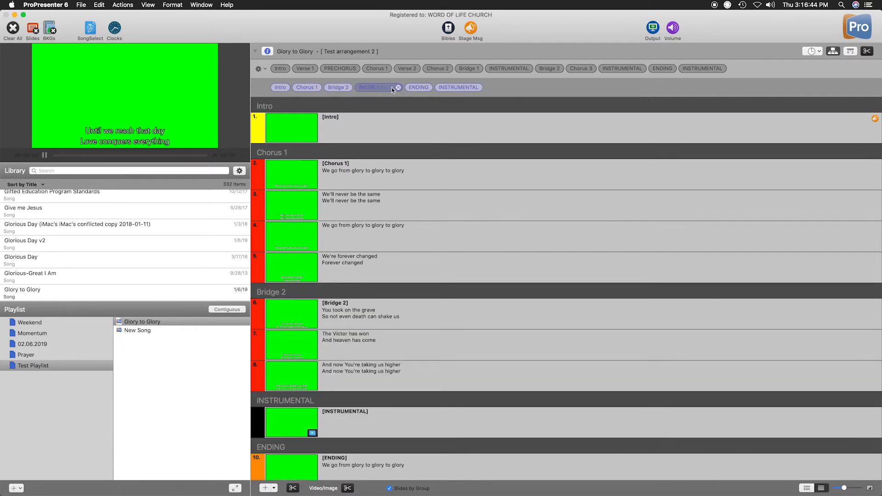
click(398, 88)
click(378, 87)
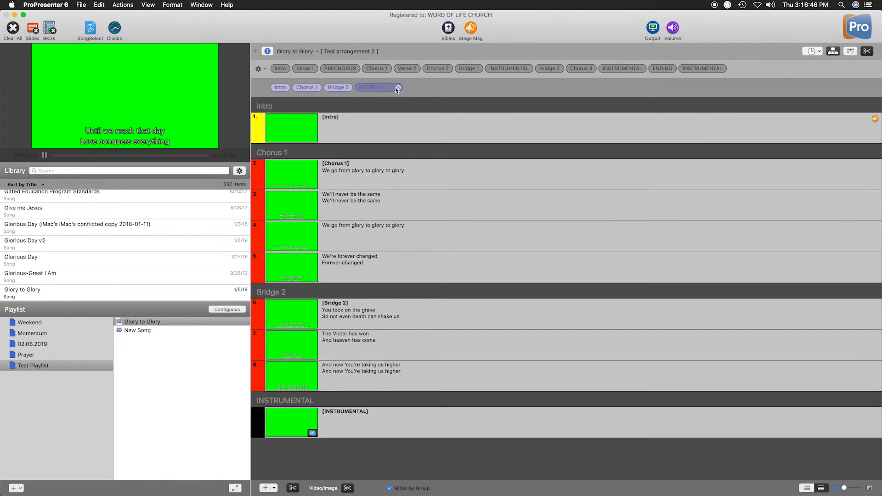
click(347, 88)
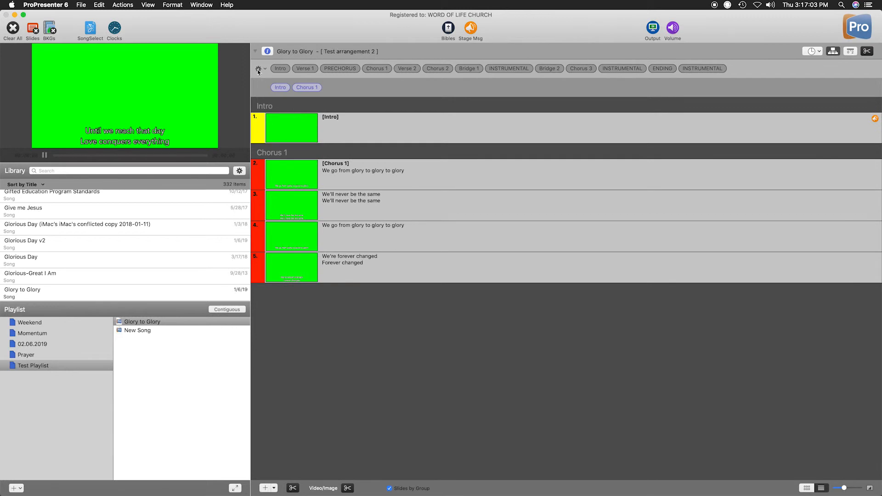
Display the slides of Test arrangement, and return to Test arrangement 2
click(264, 69)
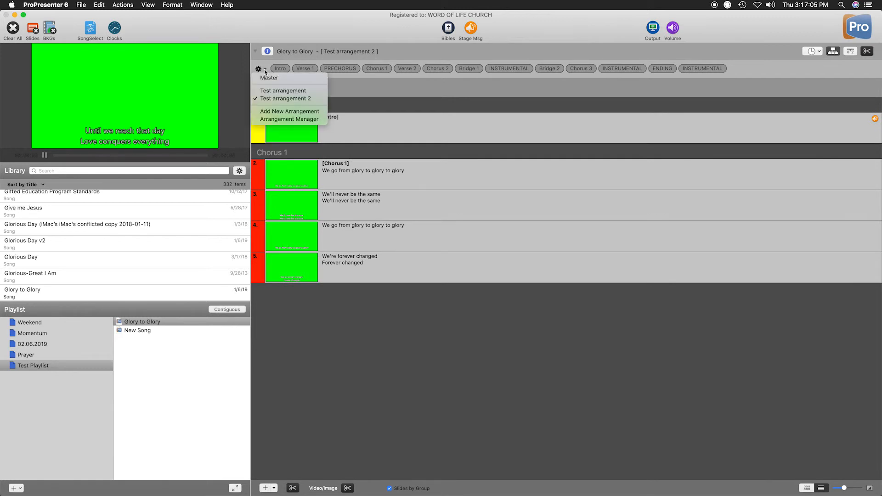
click(292, 91)
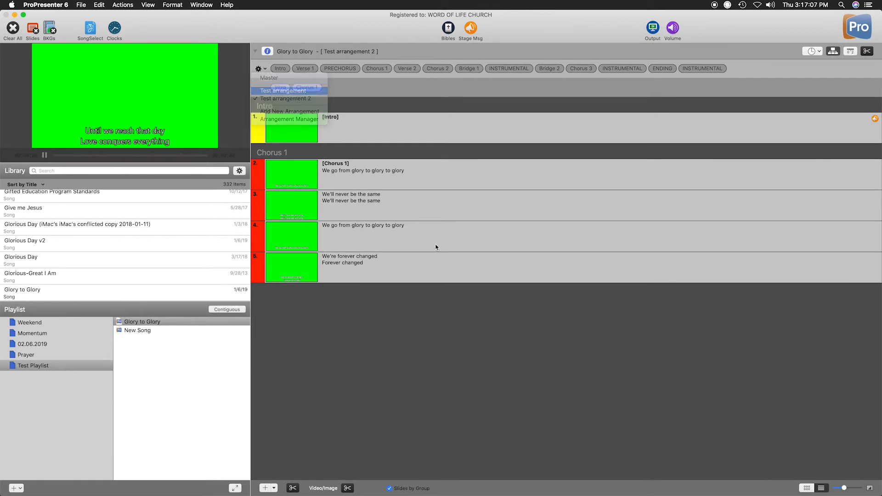
scroll(473, 280, down, 10)
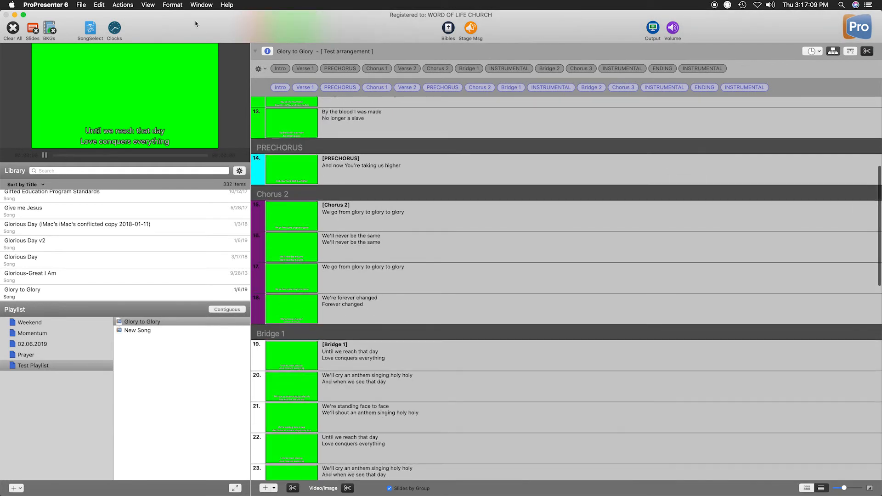
click(258, 69)
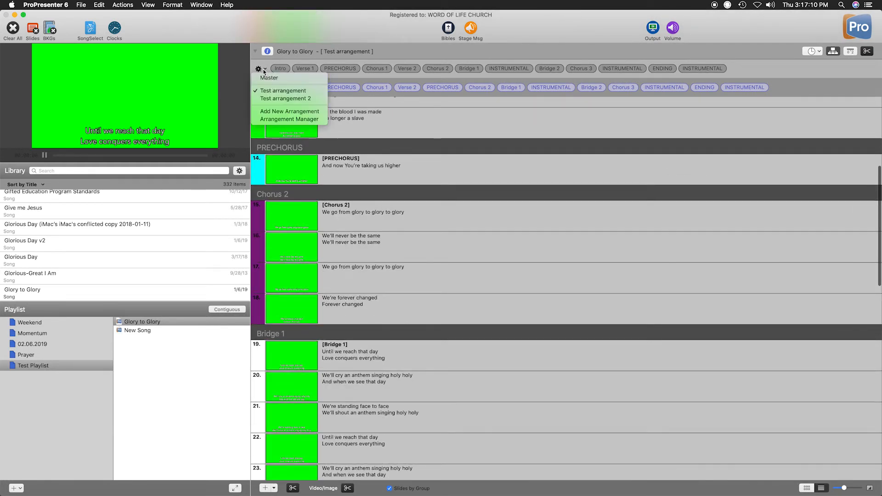
click(297, 98)
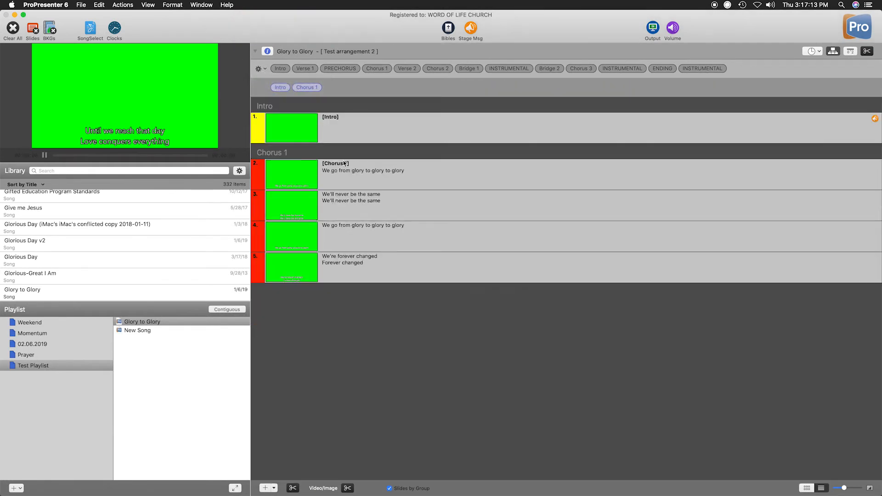
Switch Glory to Glory back to Test arrangement and review its slide groups from start to finish
click(265, 70)
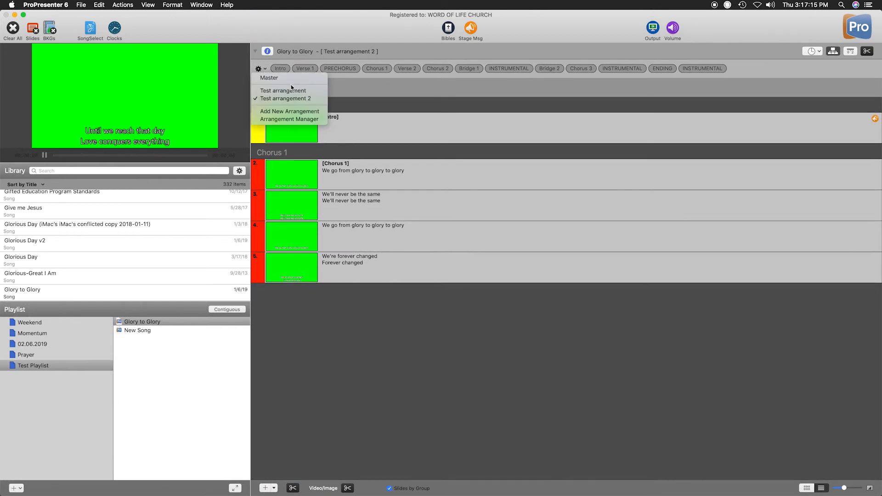
click(295, 91)
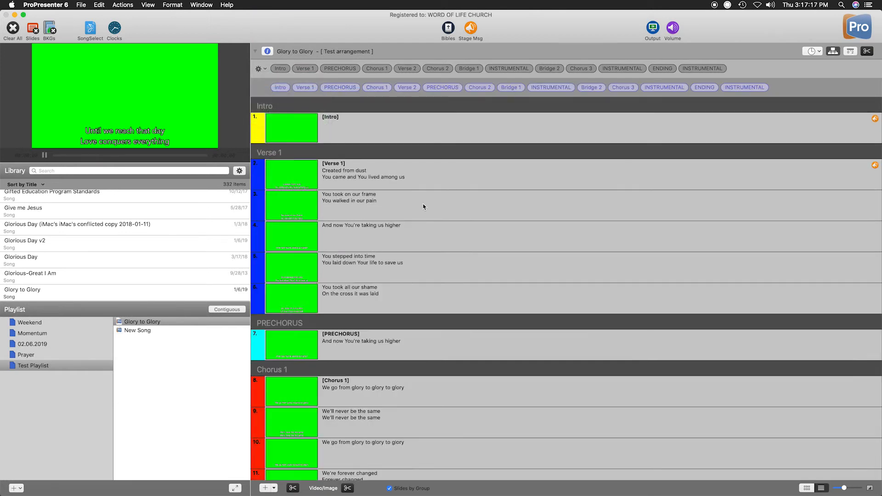
scroll(425, 203, down, 15)
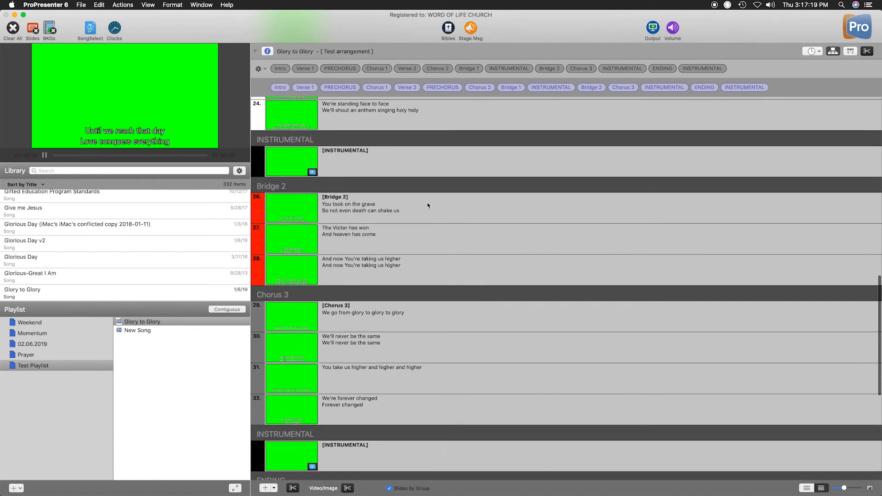
scroll(428, 206, up, 15)
scroll(427, 205, up, 5)
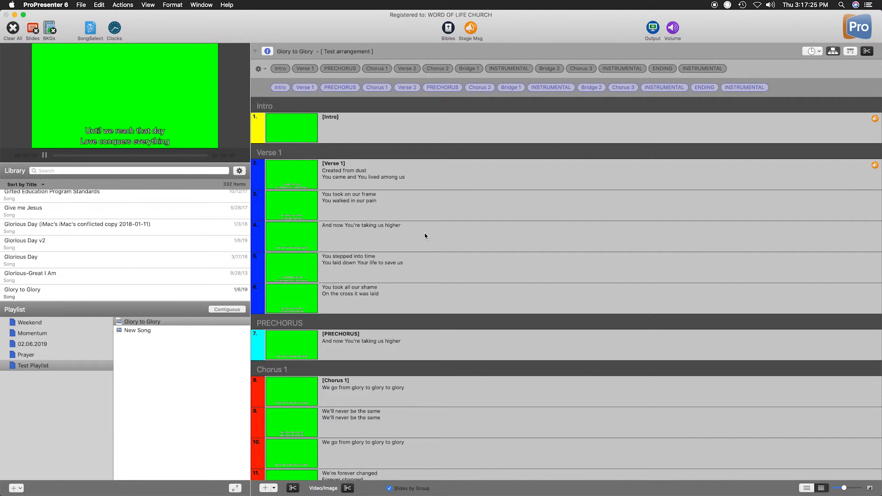
click(263, 71)
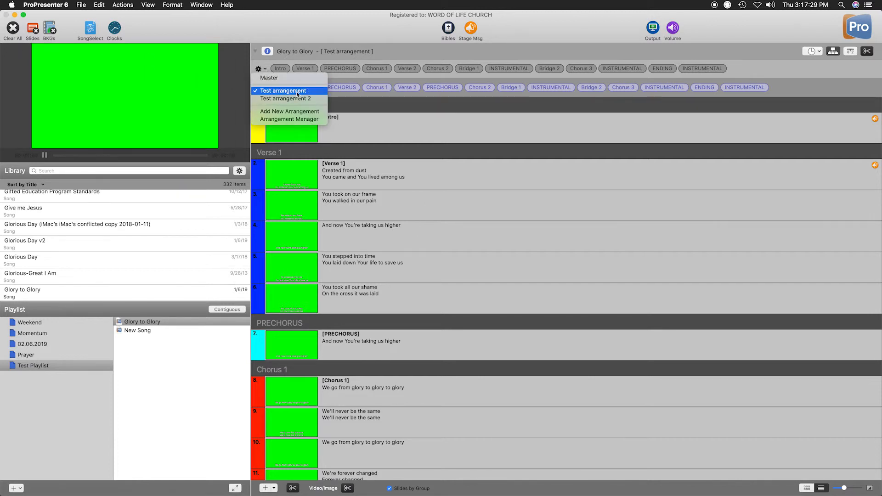
click(309, 42)
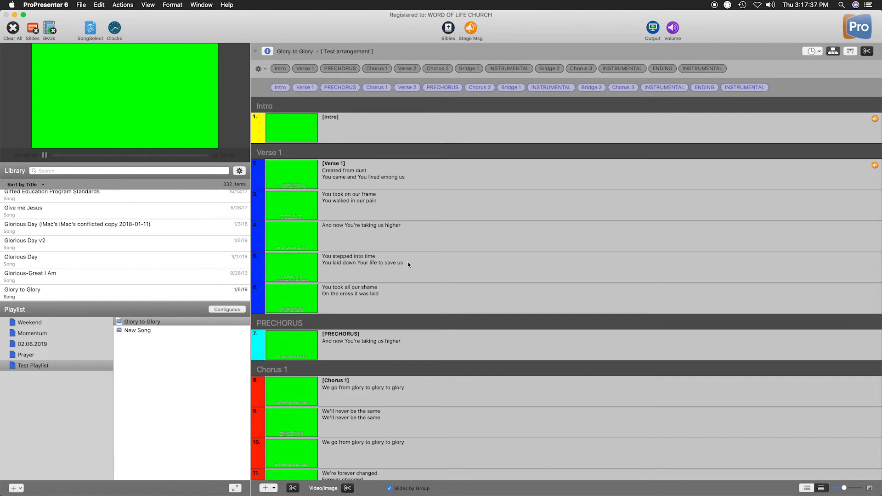
Open the Label preferences and examine the lists of slide labels and groups
click(41, 4)
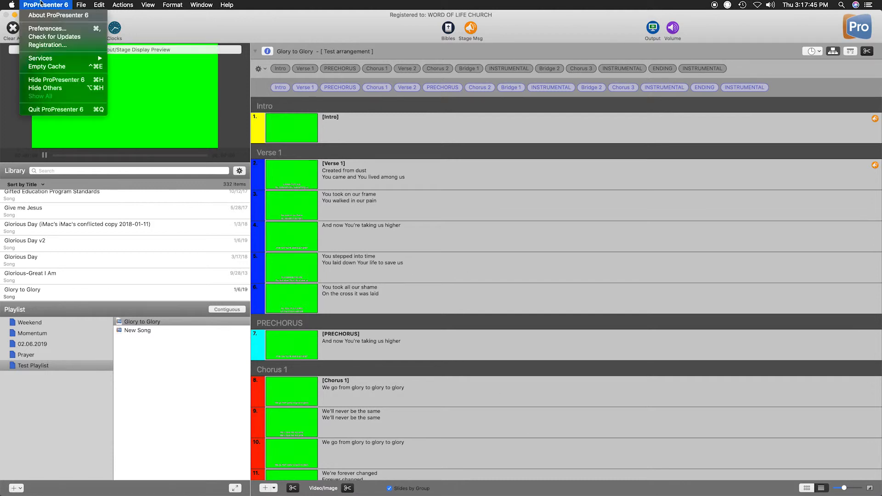
click(203, 33)
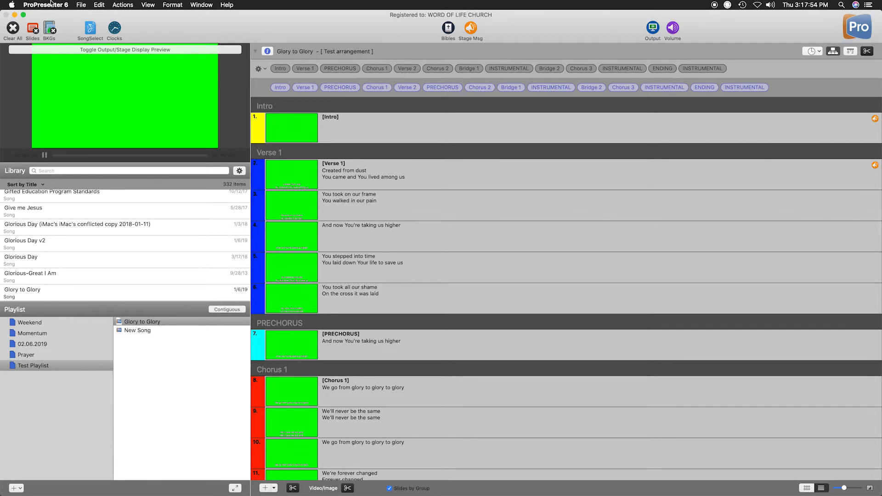
click(51, 4)
click(48, 28)
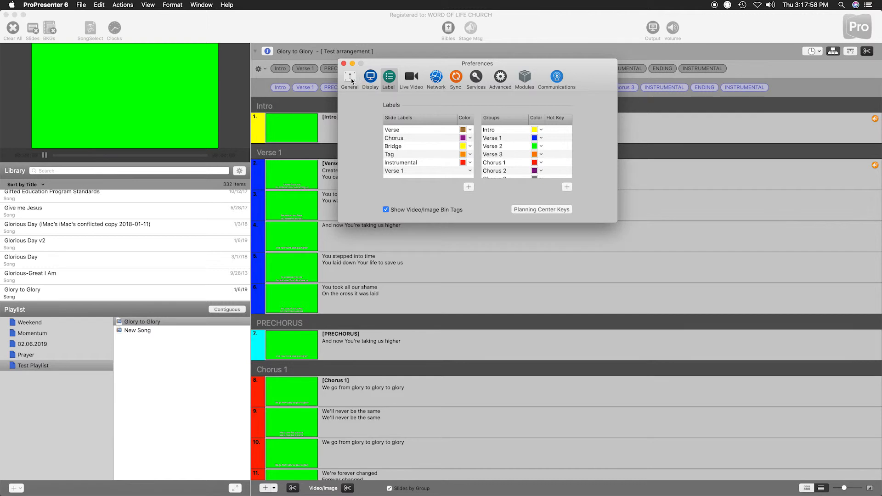
click(351, 79)
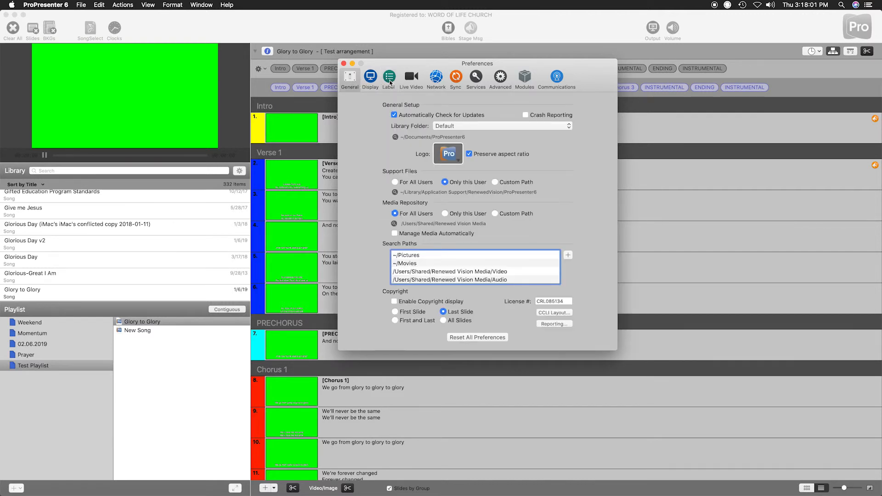
click(390, 79)
scroll(424, 147, down, 1)
scroll(424, 146, up, 1)
scroll(502, 142, down, 3)
scroll(502, 141, up, 3)
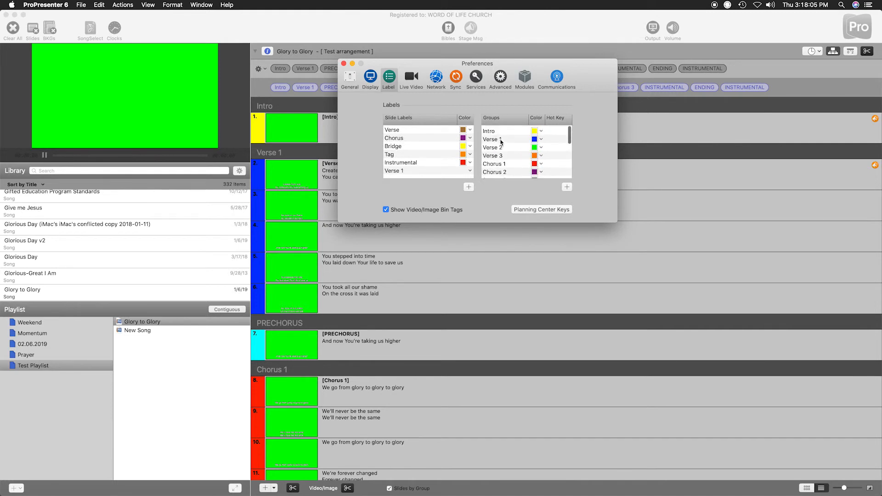
Compare the group and slide label choices offered for the Verse 1 slides with the lists in the Label preferences
right_click(315, 210)
mouse_move(348, 301)
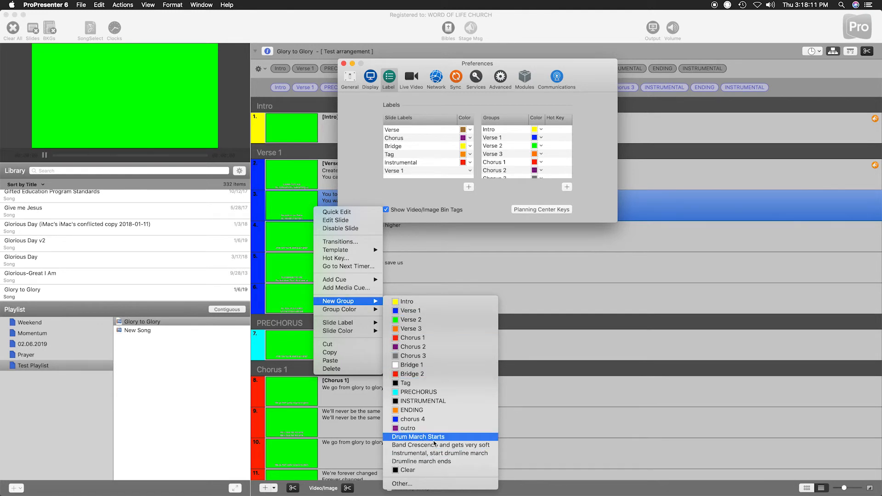
mouse_move(363, 323)
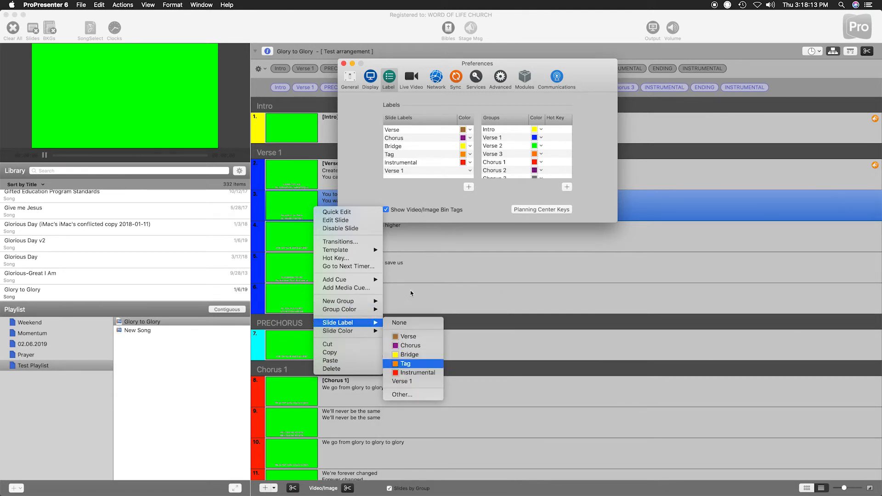
click(416, 200)
scroll(495, 169, down, 3)
scroll(494, 169, up, 3)
scroll(419, 155, down, 1)
scroll(419, 154, up, 1)
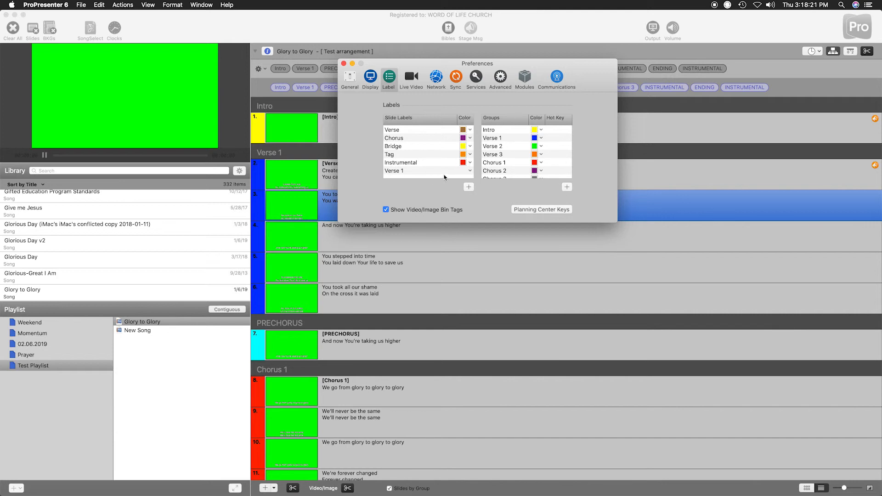
right_click(376, 268)
mouse_move(414, 357)
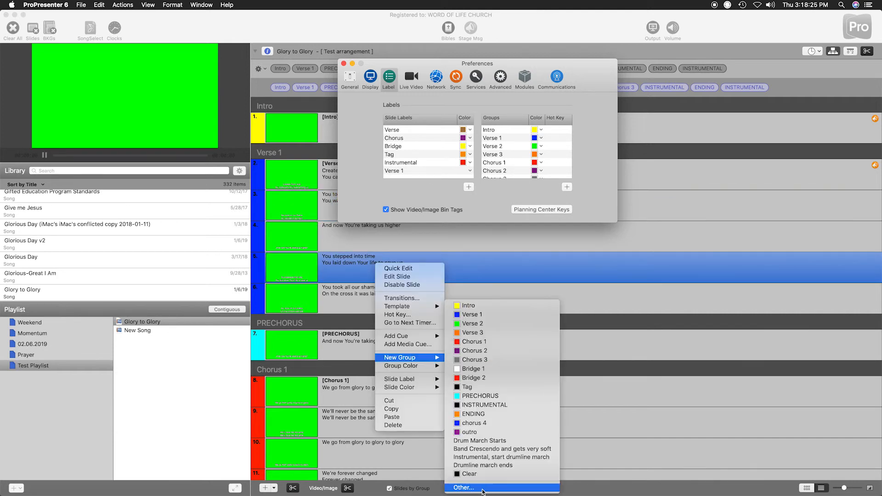
click(400, 189)
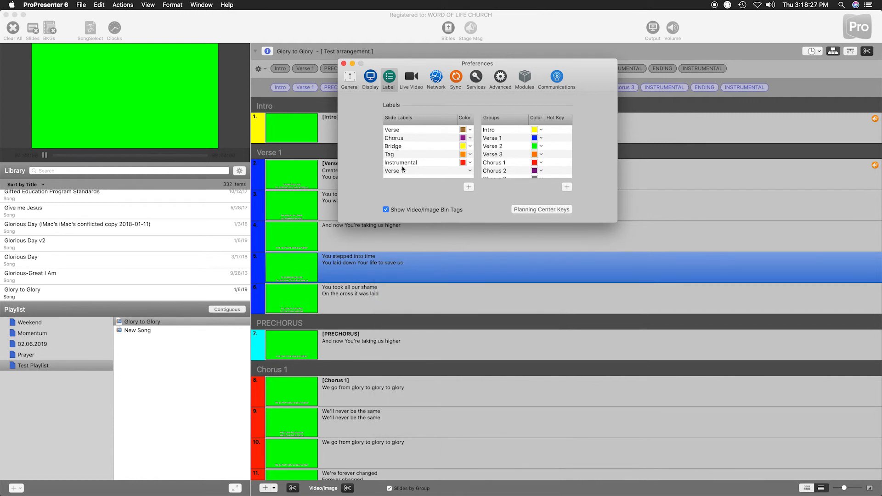
Delete the Verse 1 slide label and the uncoloured groups from Drum March Starts through Drumline march ends
click(415, 172)
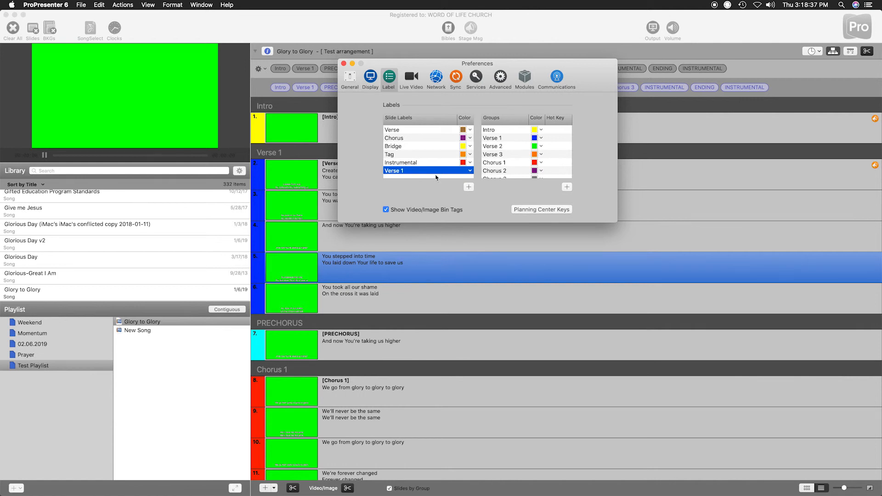
key(BackSpace)
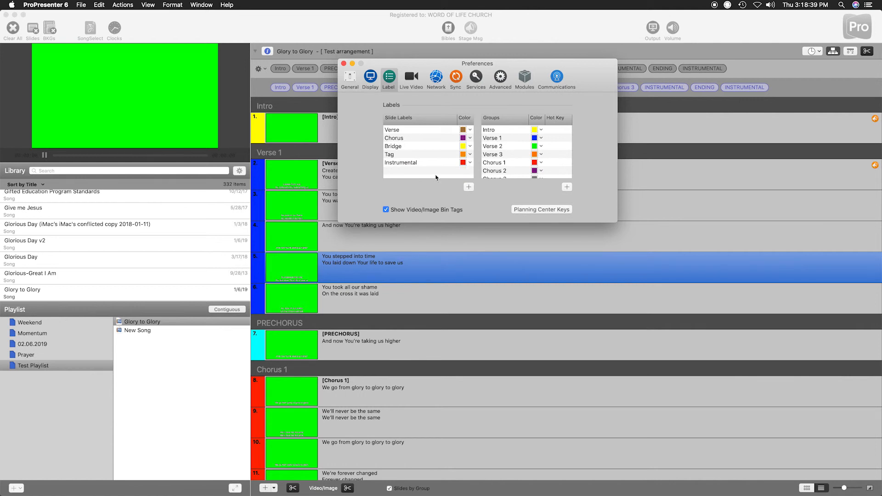
scroll(497, 169, down, 5)
click(499, 168)
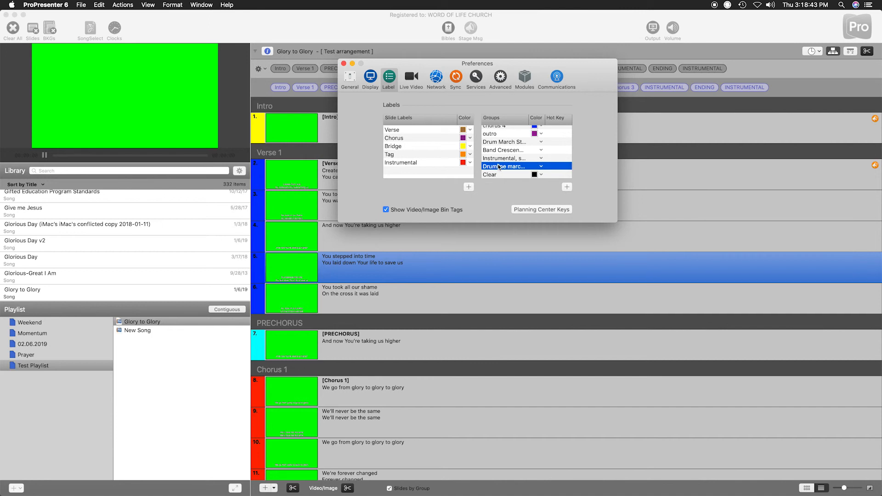
scroll(499, 167, up, 1)
key(Delete)
click(506, 166)
key(Delete)
click(507, 167)
key(Delete)
click(506, 167)
key(Delete)
scroll(506, 167, up, 5)
scroll(506, 167, down, 5)
scroll(506, 166, up, 5)
scroll(505, 167, down, 5)
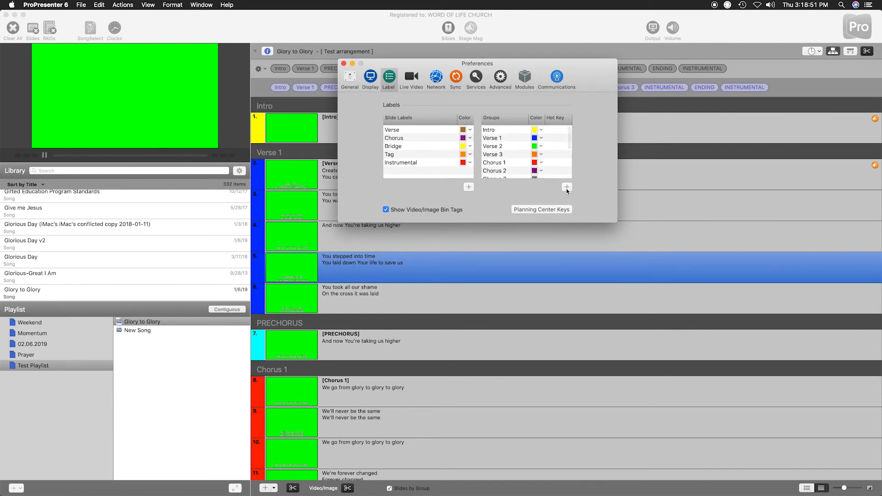
Add a group with the default name New Group and set its colour to Orange
click(567, 188)
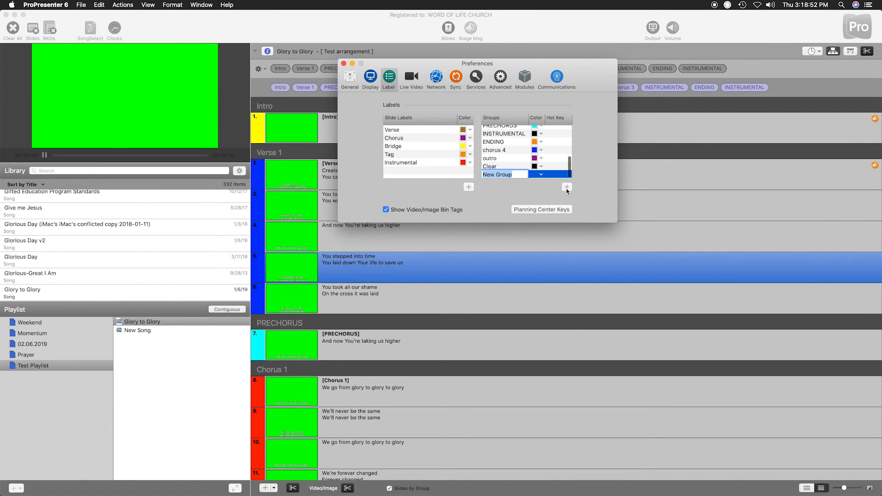
click(521, 175)
click(541, 178)
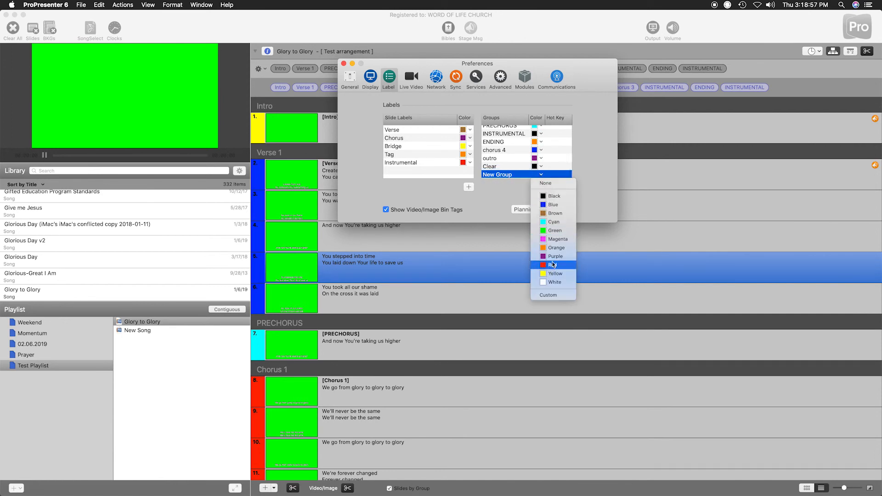
click(556, 248)
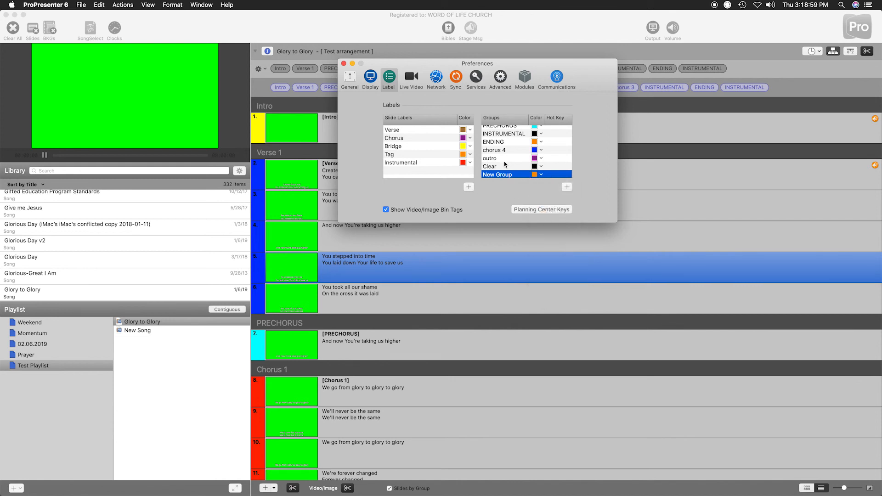
click(447, 173)
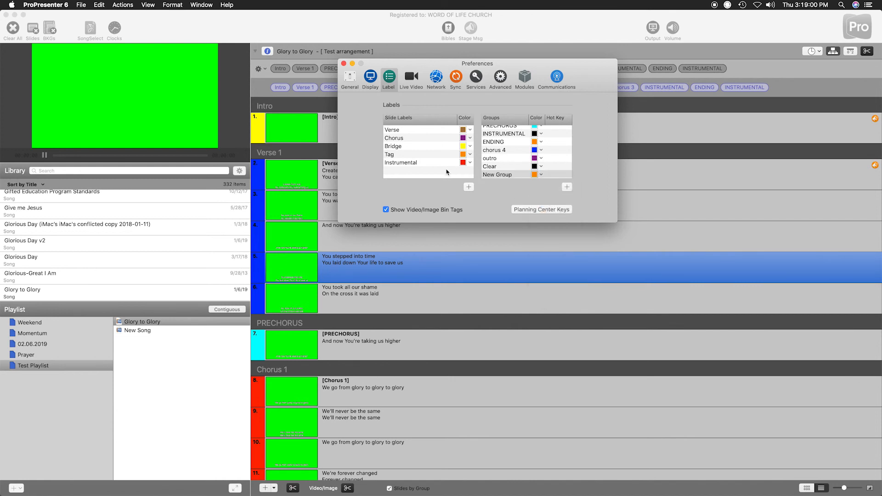
Add a slide label with the default name New Label and set its colour to Black
click(469, 187)
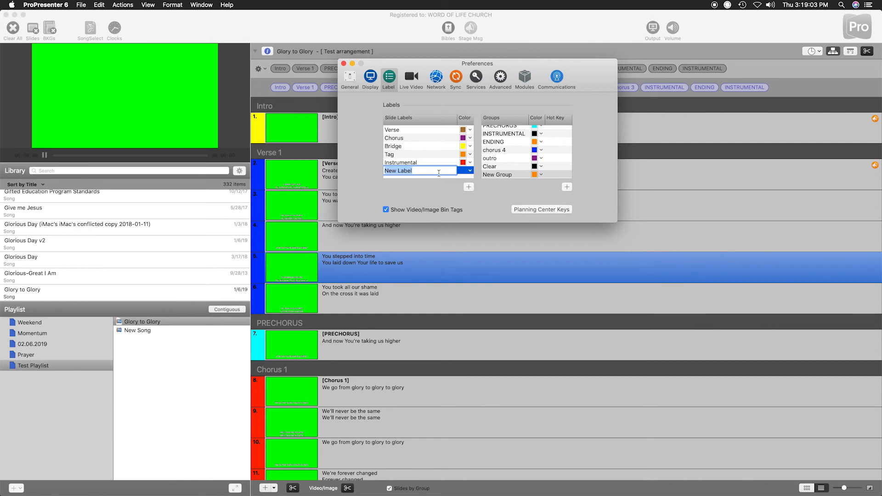
click(470, 171)
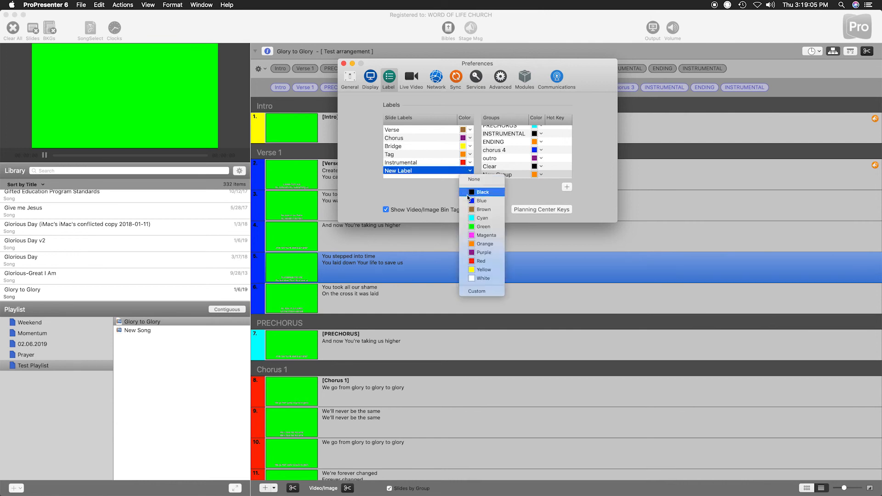
click(450, 293)
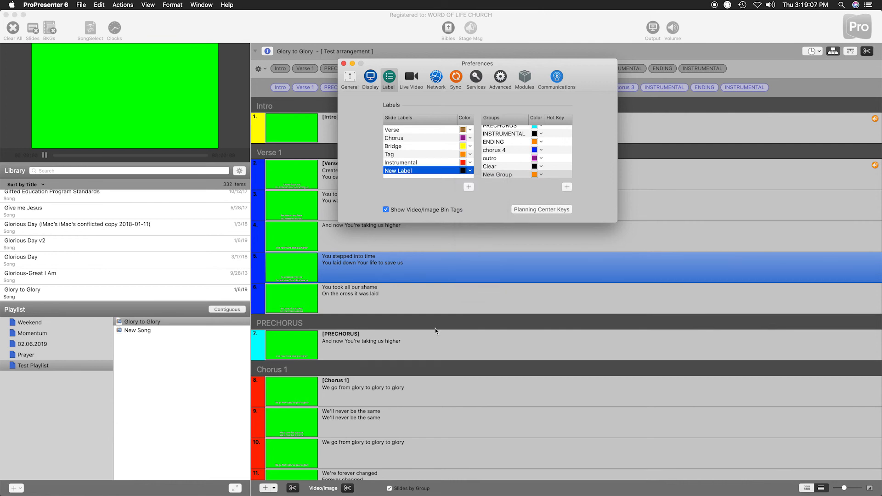
Check the slide label and group choices of the fifth slide for New Label and New Group, and review the groups list
right_click(360, 266)
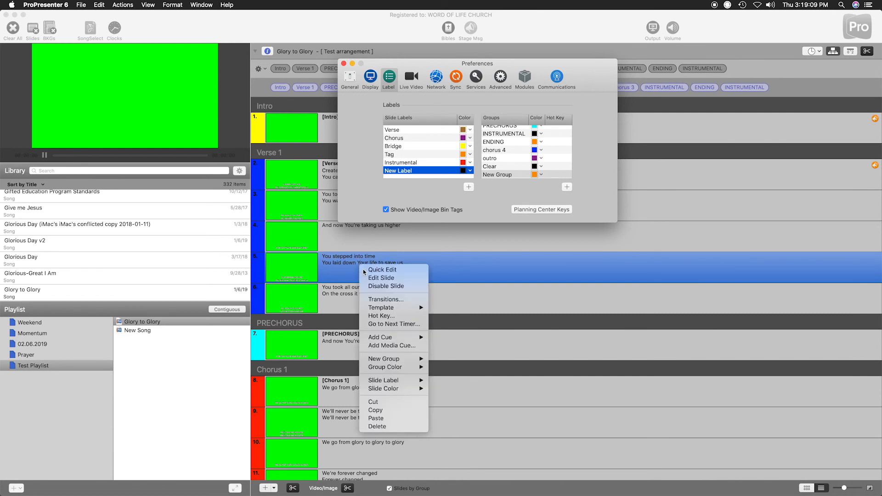
mouse_move(409, 381)
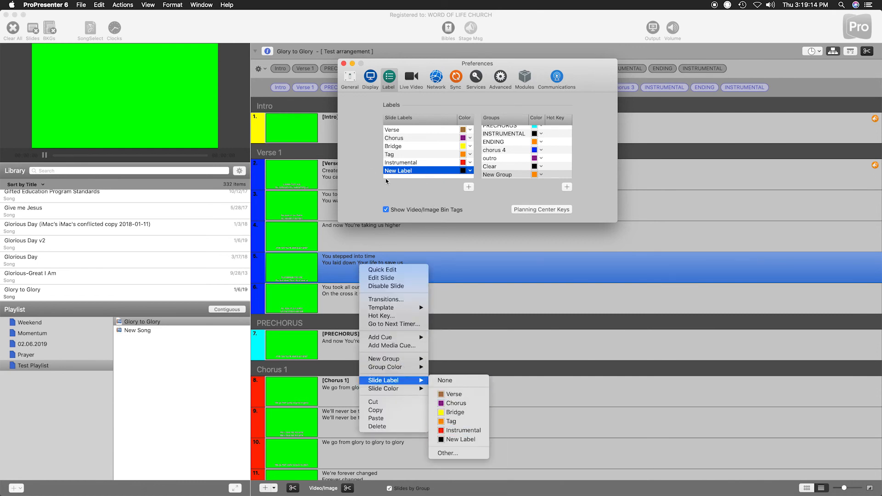
mouse_move(390, 359)
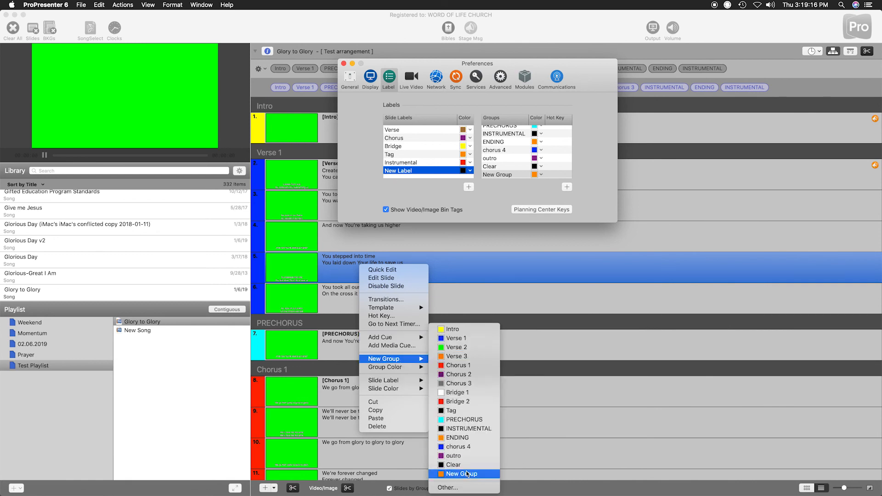
click(498, 185)
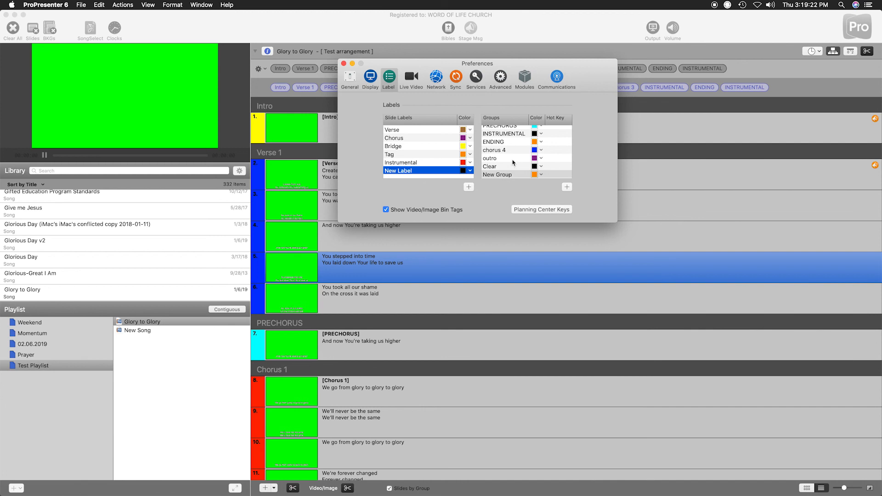
scroll(513, 166, up, 5)
scroll(516, 161, down, 8)
scroll(516, 161, up, 8)
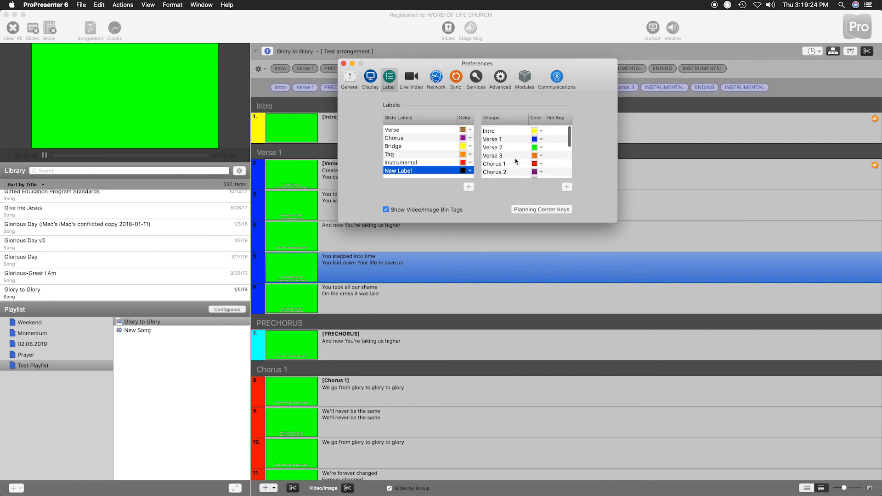